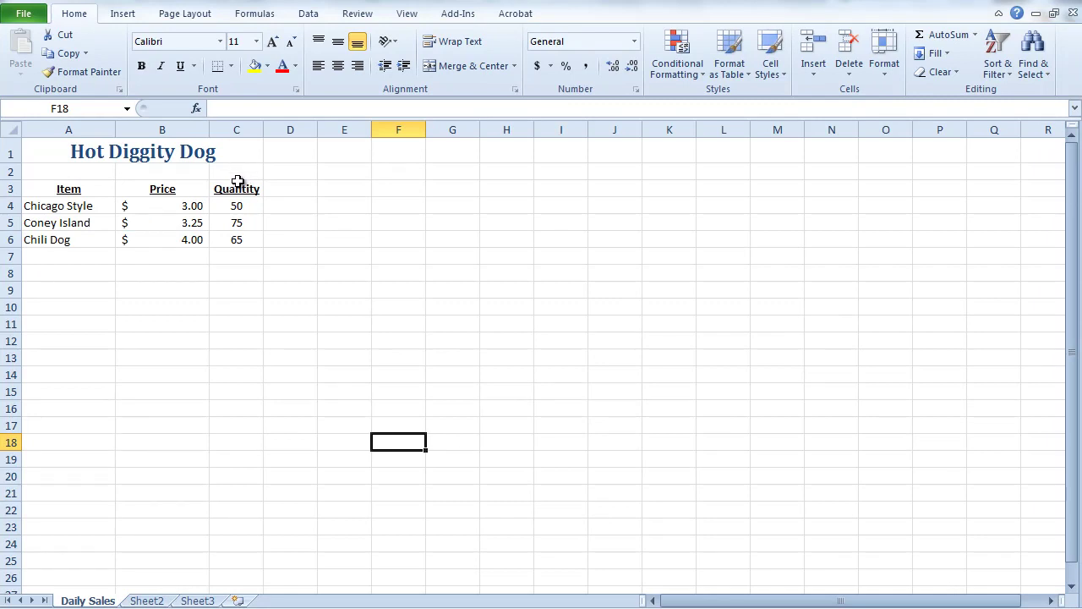
Cut the Quantity cells C3:C6 and insert them before Price at B3
left_click_drag(237, 188, 238, 230)
right_click(252, 216)
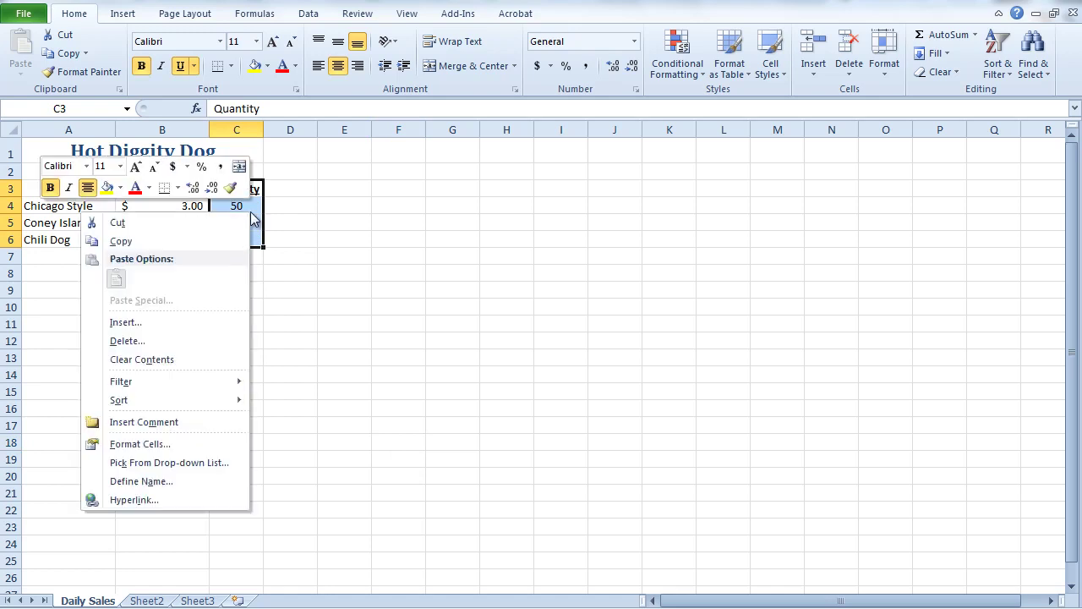
left_click(180, 221)
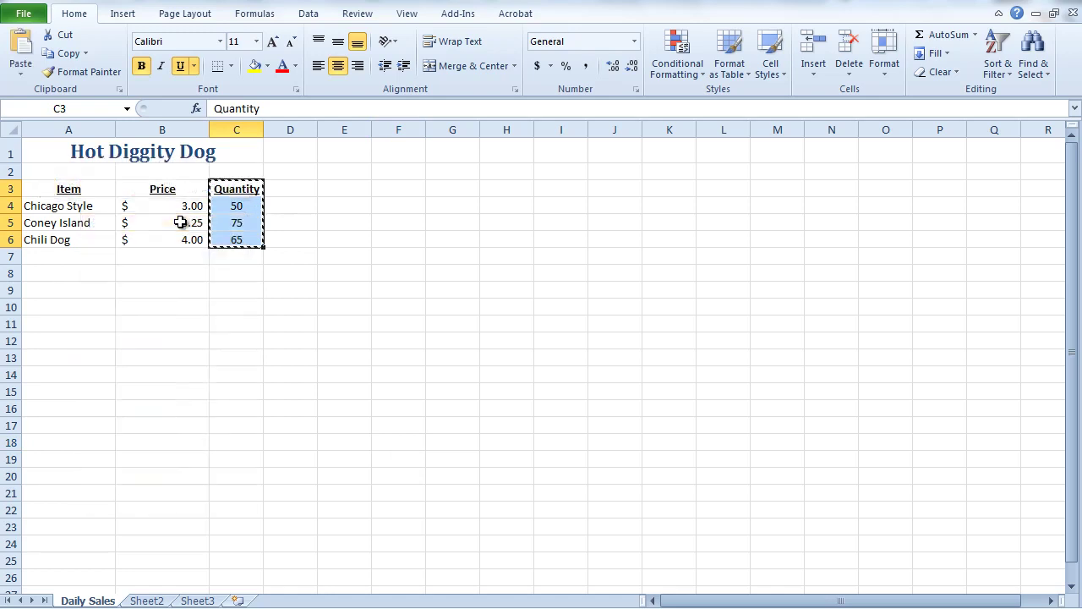
left_click(130, 190)
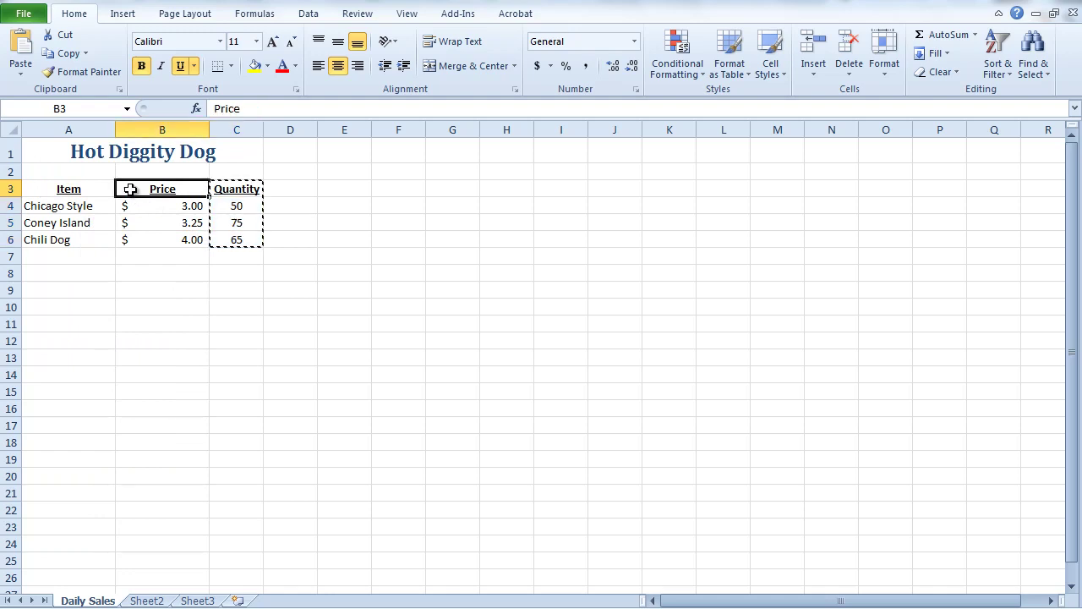
right_click(131, 189)
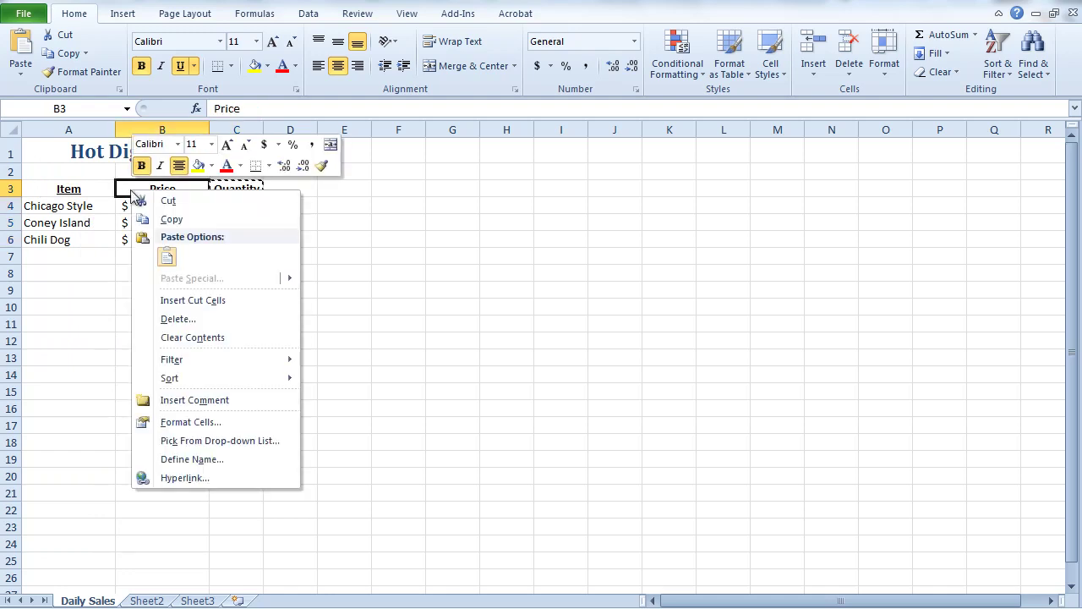
left_click(164, 296)
left_click(224, 289)
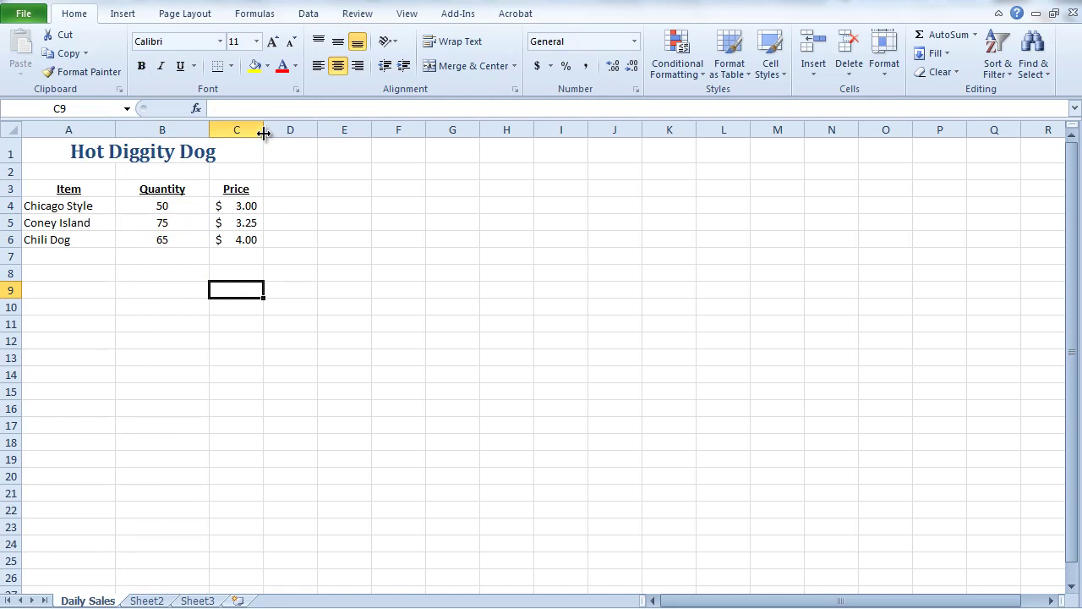
Widen column C and enter the header 'Sales Subtotal' in D3
left_click_drag(264, 138, 279, 135)
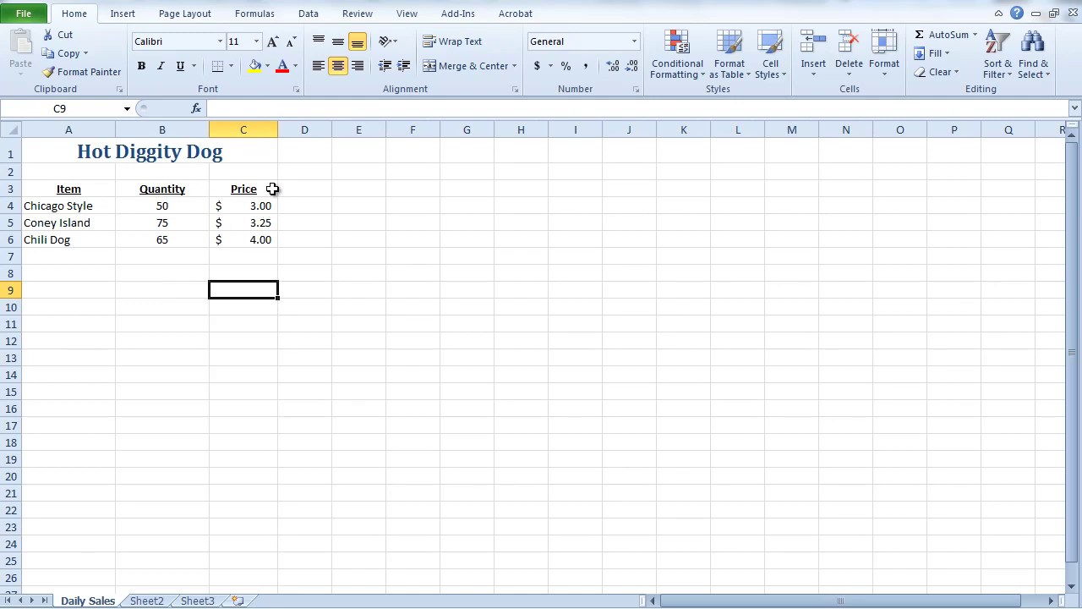
left_click(303, 188)
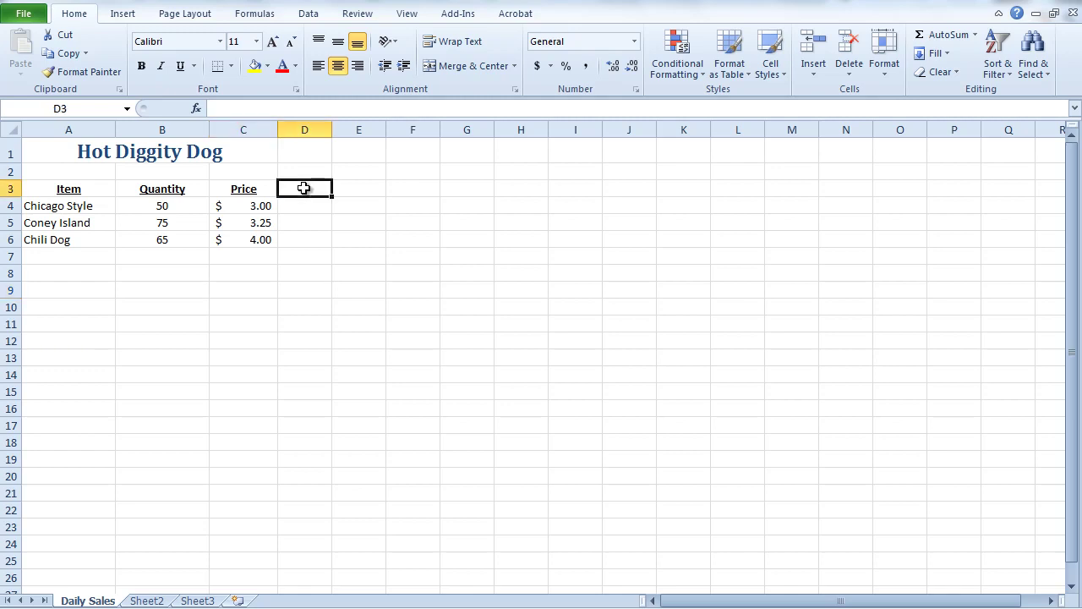
type("Sales")
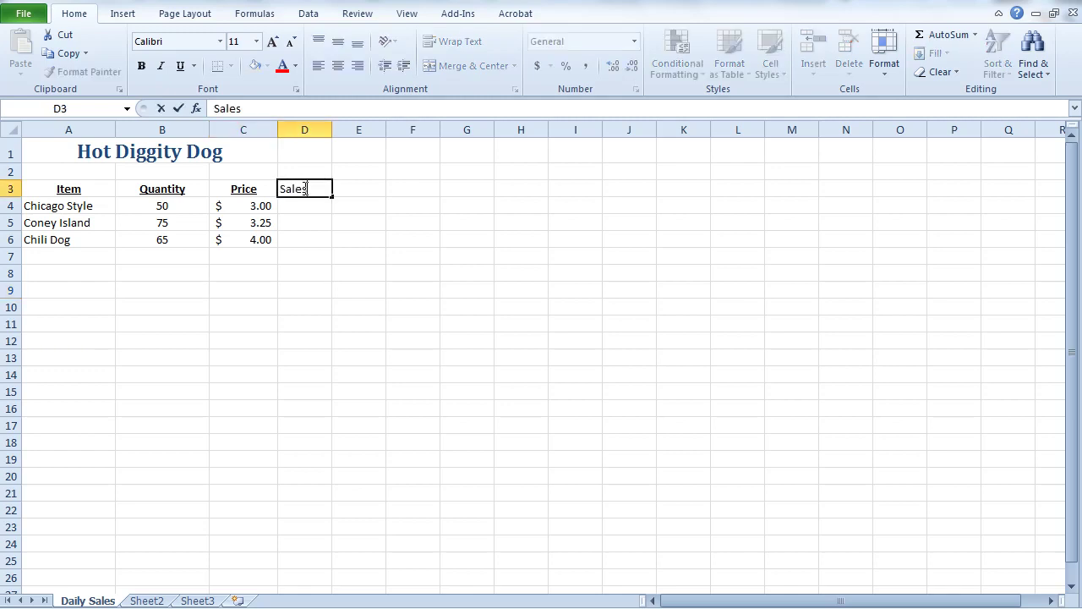
type(" Subtotal")
left_click(358, 220)
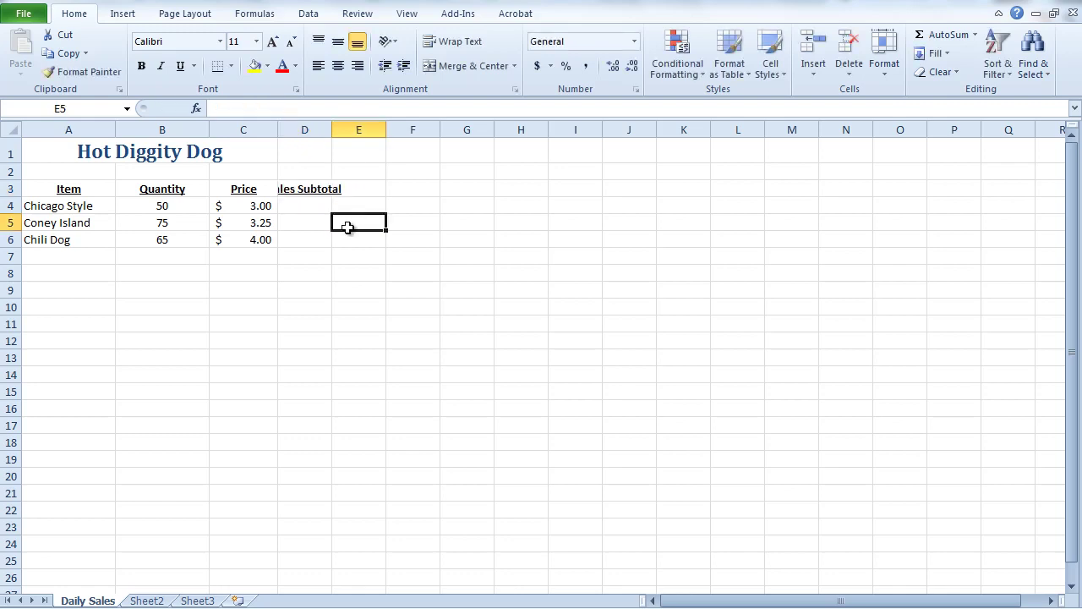
AutoFit column D to the Sales Subtotal header
left_click(293, 190)
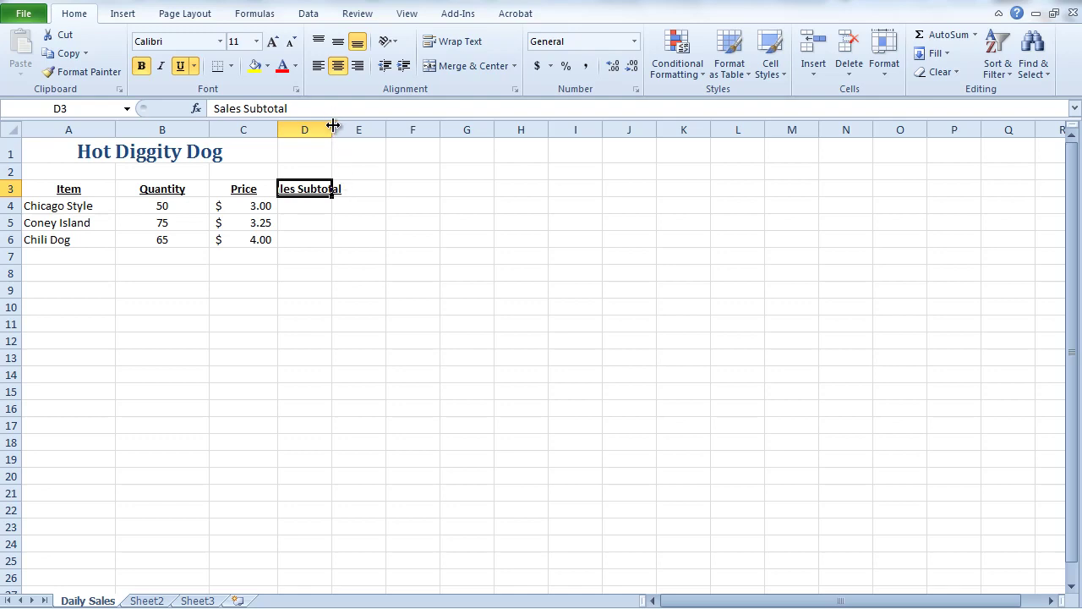
double_click(333, 126)
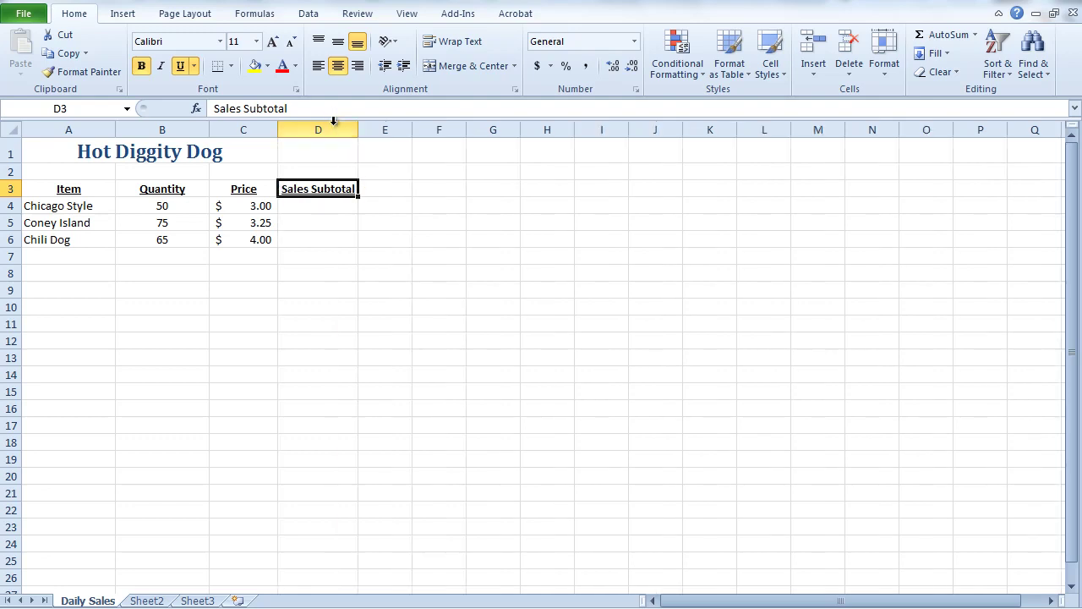
left_click(404, 217)
left_click(338, 203)
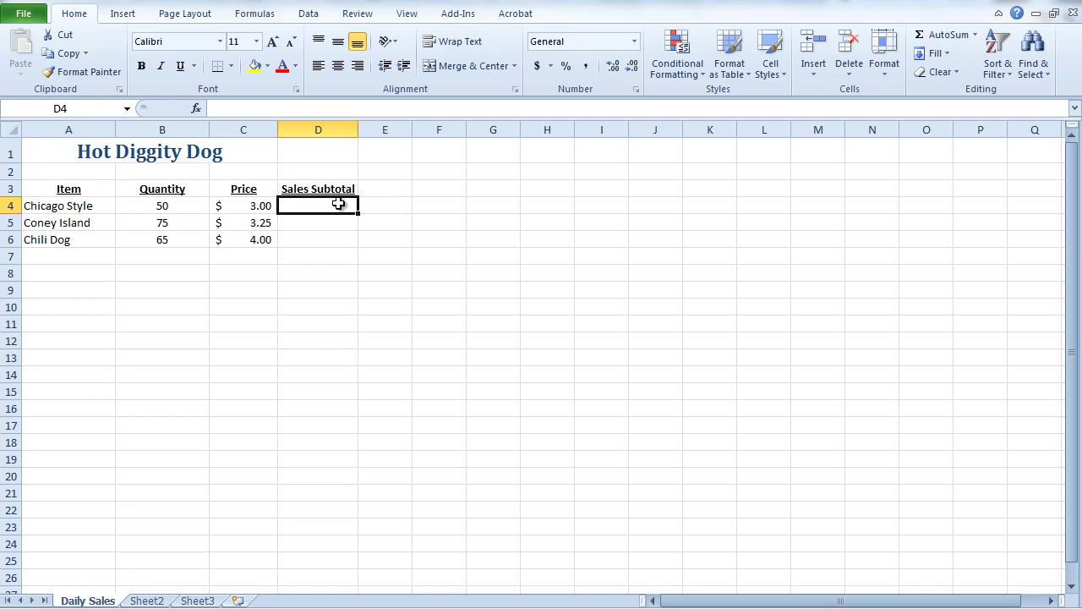
Enter =B4*C4 in D4 to get the Chicago Style subtotal of $150.00
type("=")
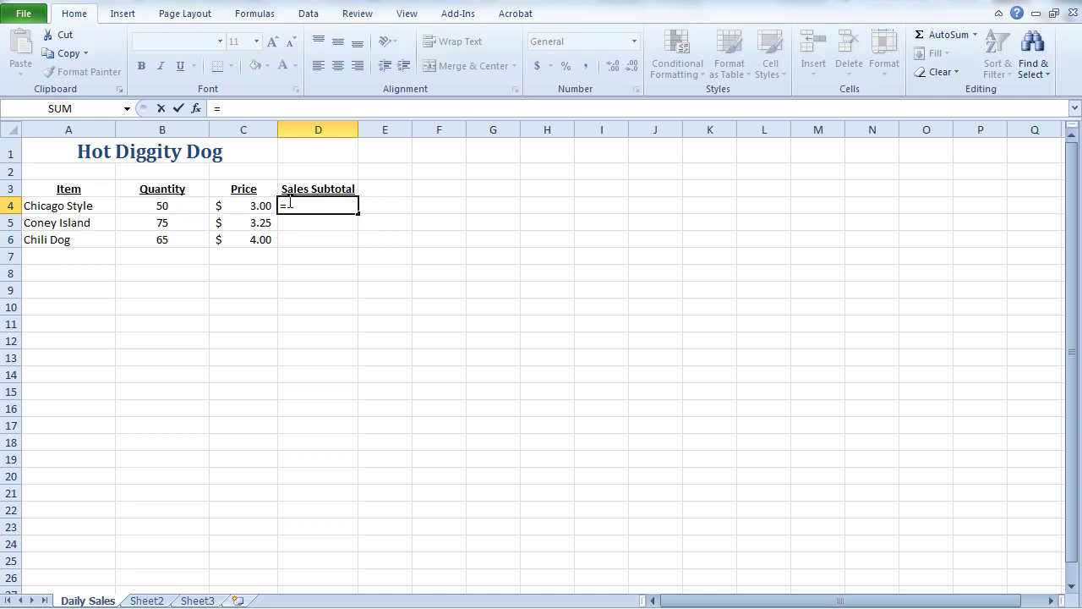
left_click(174, 206)
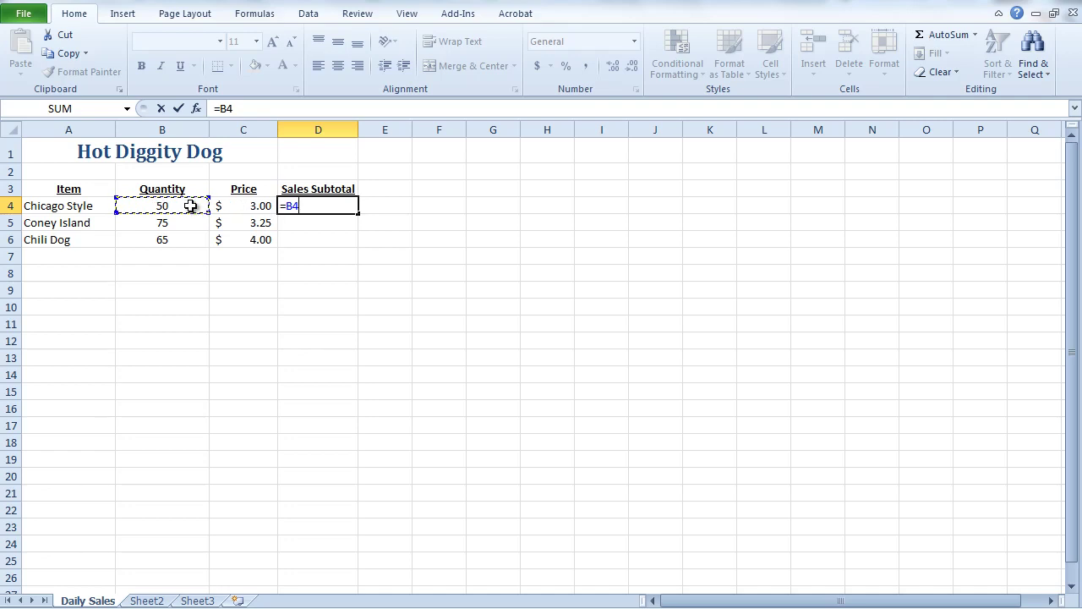
type("*")
left_click(237, 205)
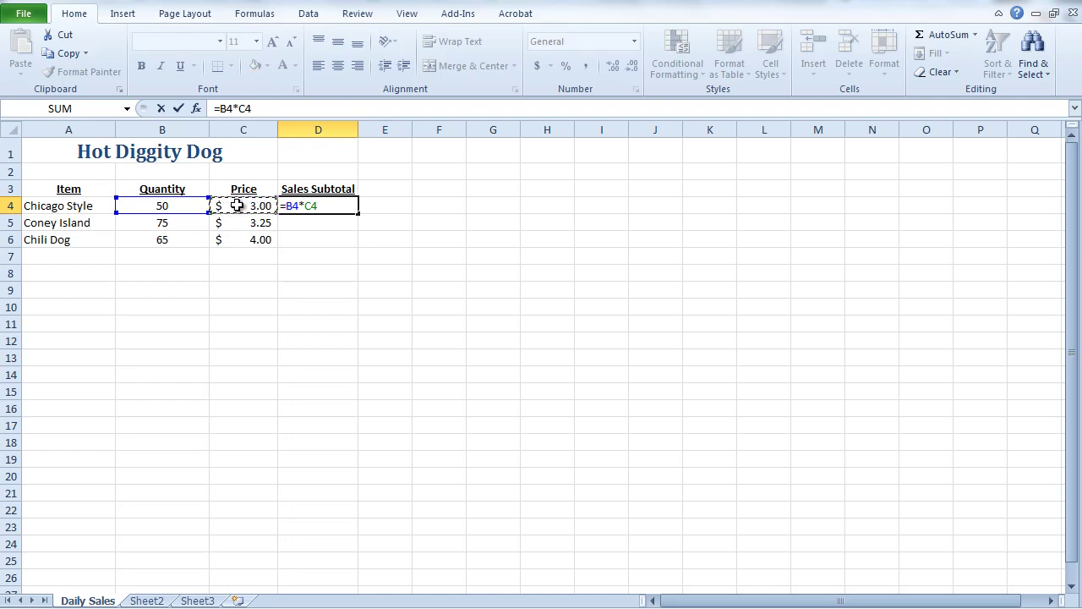
key("Return")
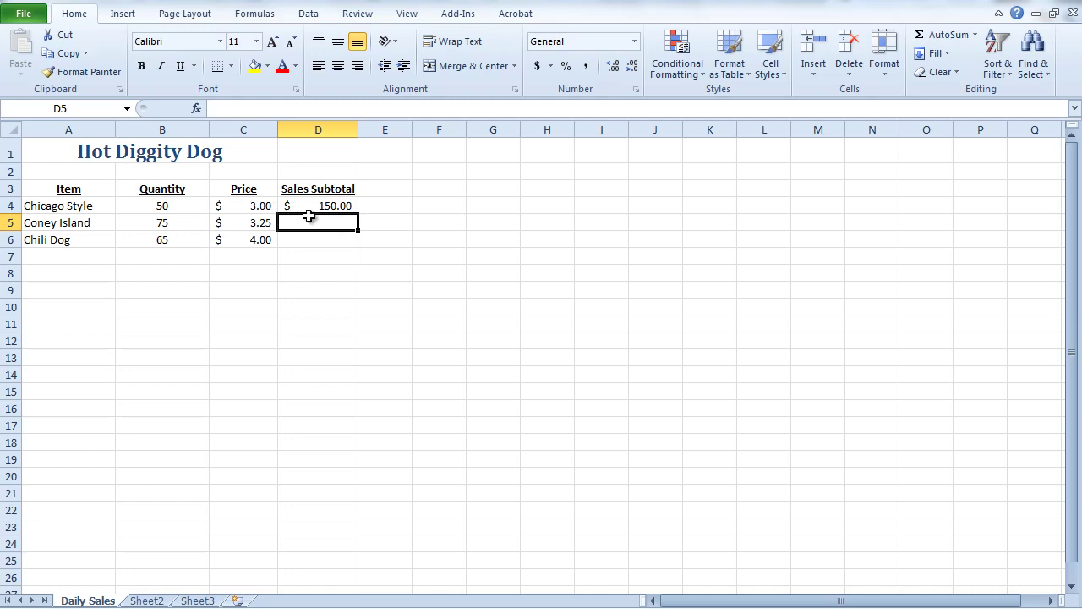
Change the Chicago Style quantity in B4 to 55
left_click(170, 205)
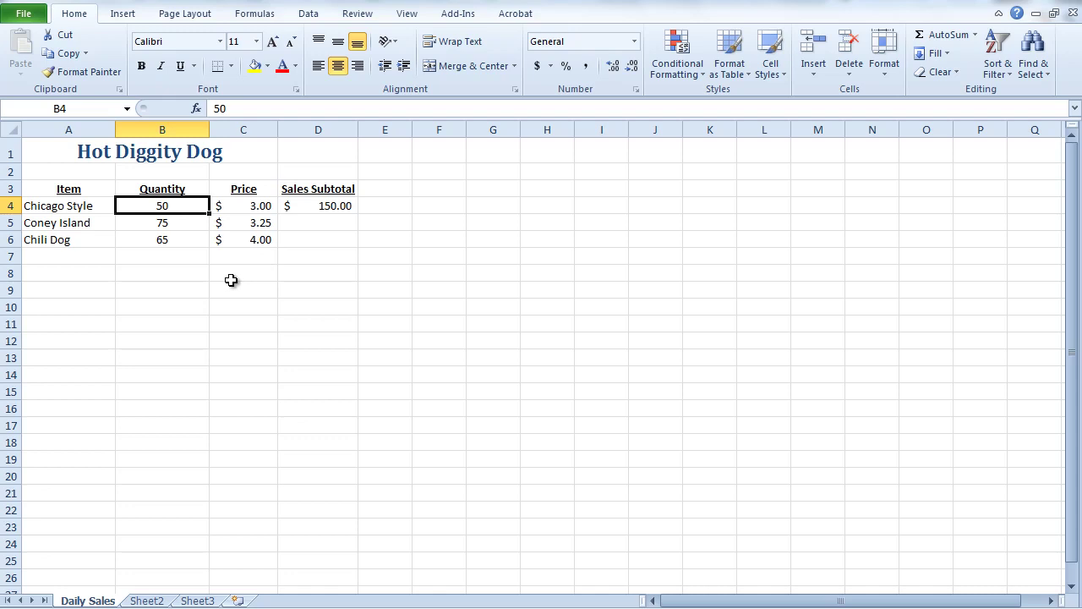
type("55")
key("Return")
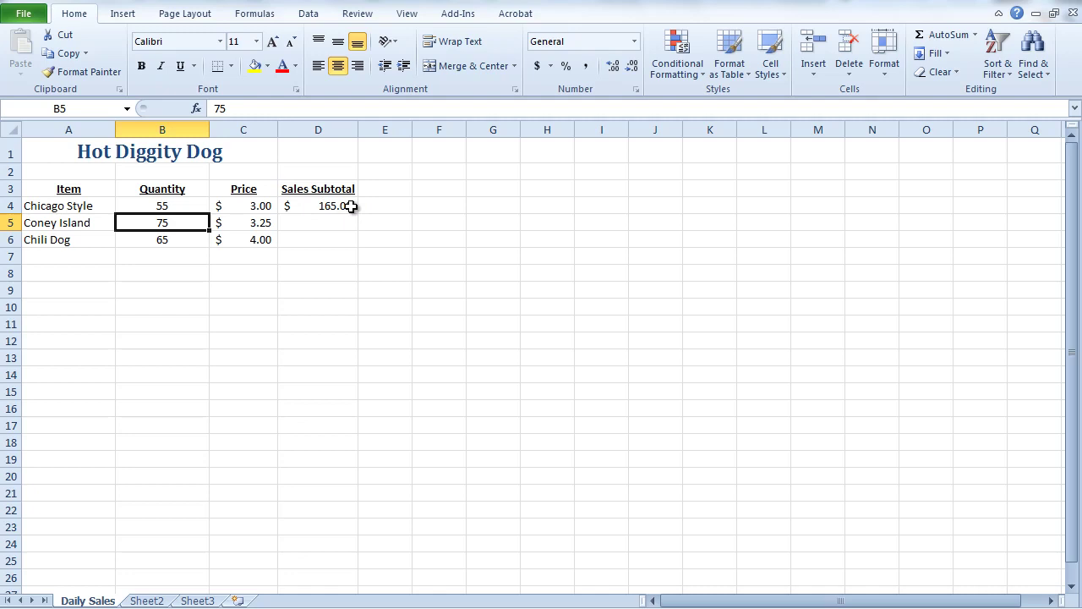
Compare the number formats of the price in C4 and the quantity in B4
left_click(256, 206)
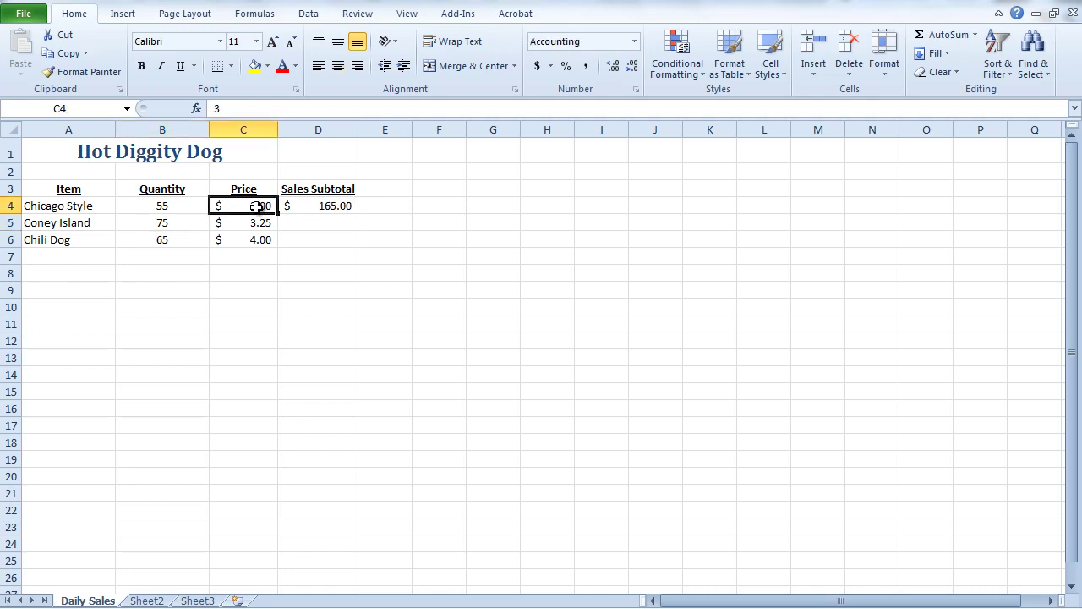
left_click(192, 207)
left_click(252, 205)
Fill the =B4*C4 subtotal formula from D4 down to D5 and D6
left_click(330, 224)
left_click(330, 241)
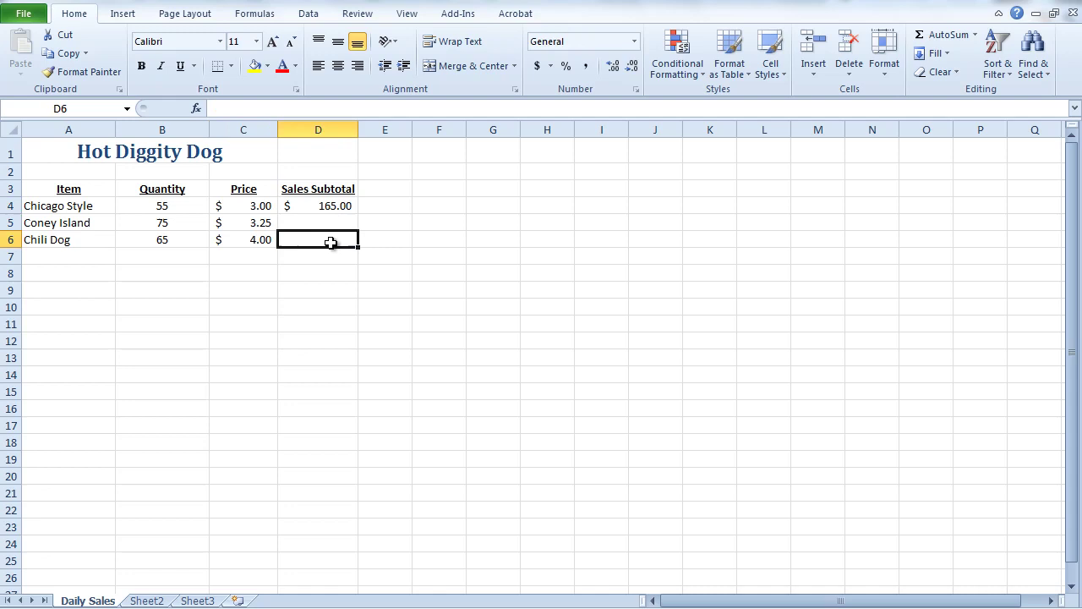
left_click(341, 206)
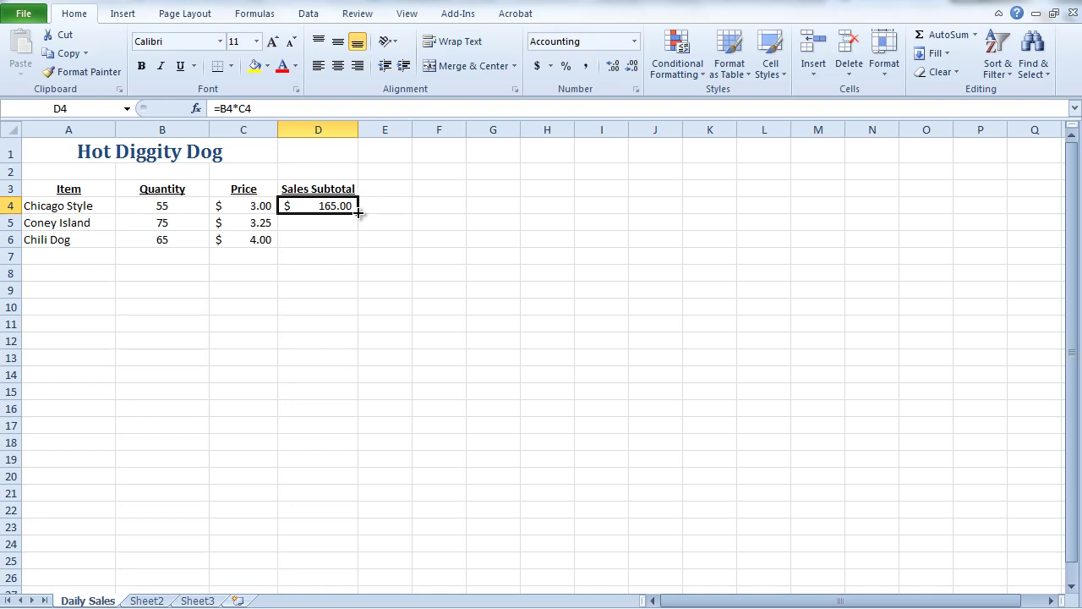
left_click_drag(359, 214, 354, 241)
Check the copied formulas in D5 ($243.75) and D6 ($260.00)
left_click(341, 223)
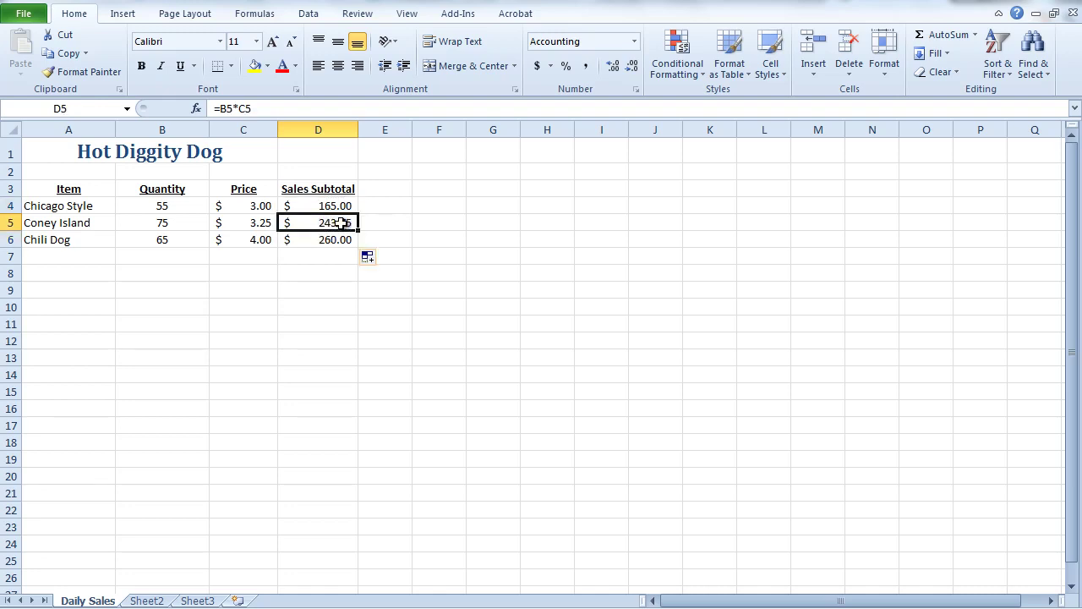
left_click(337, 240)
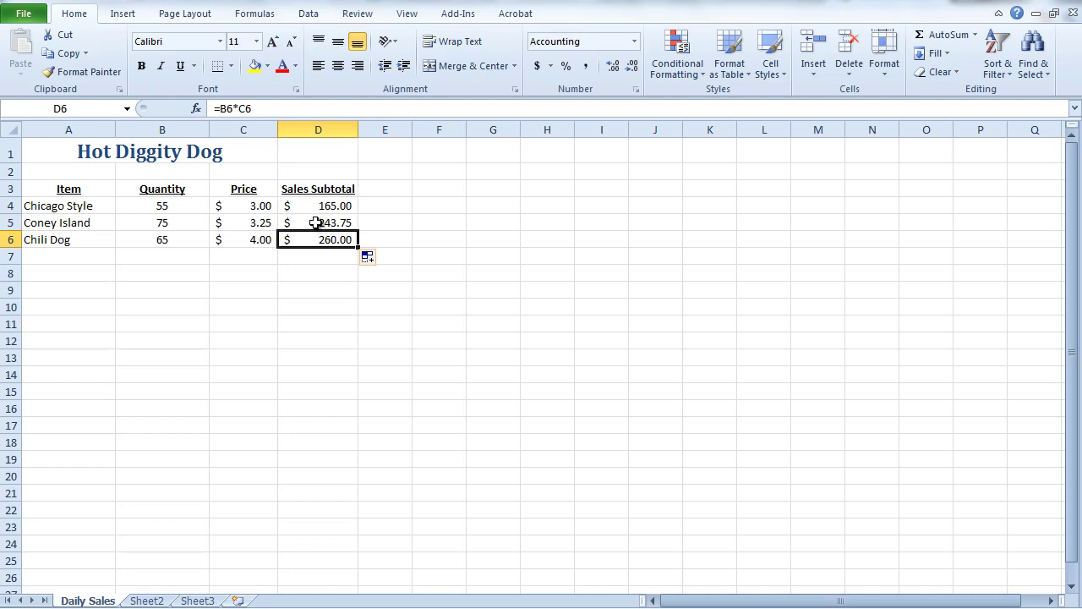
left_click(316, 222)
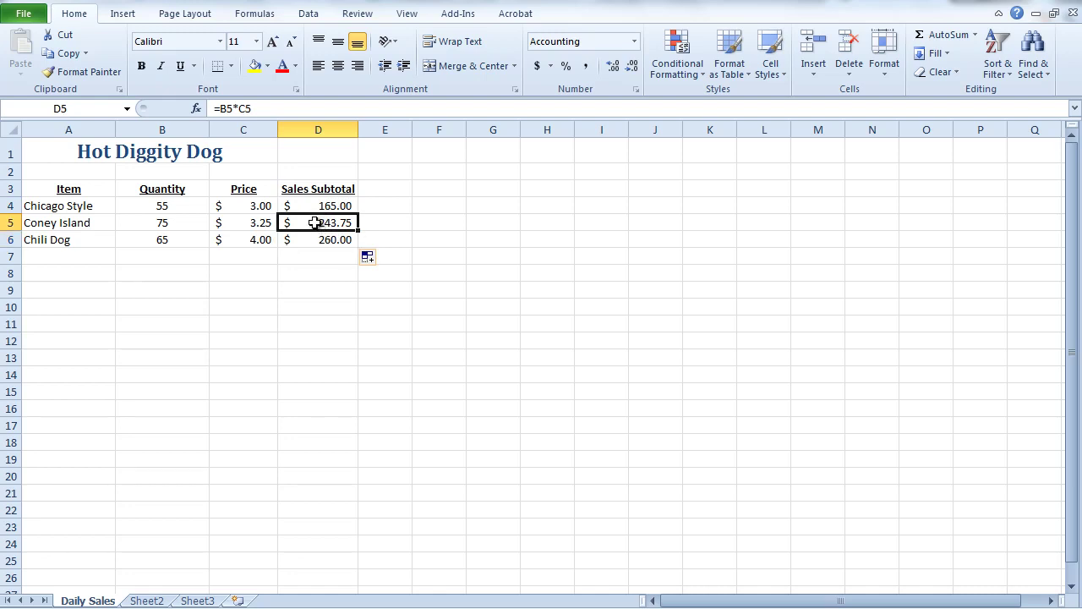
left_click(314, 239)
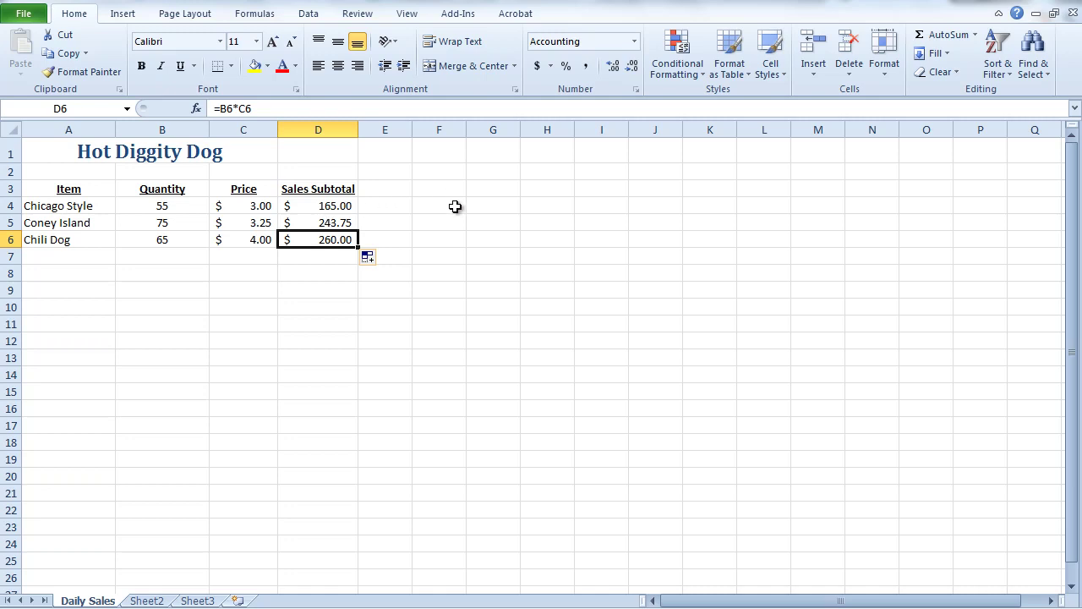
Type the label 'Total' in A7
left_click(326, 291)
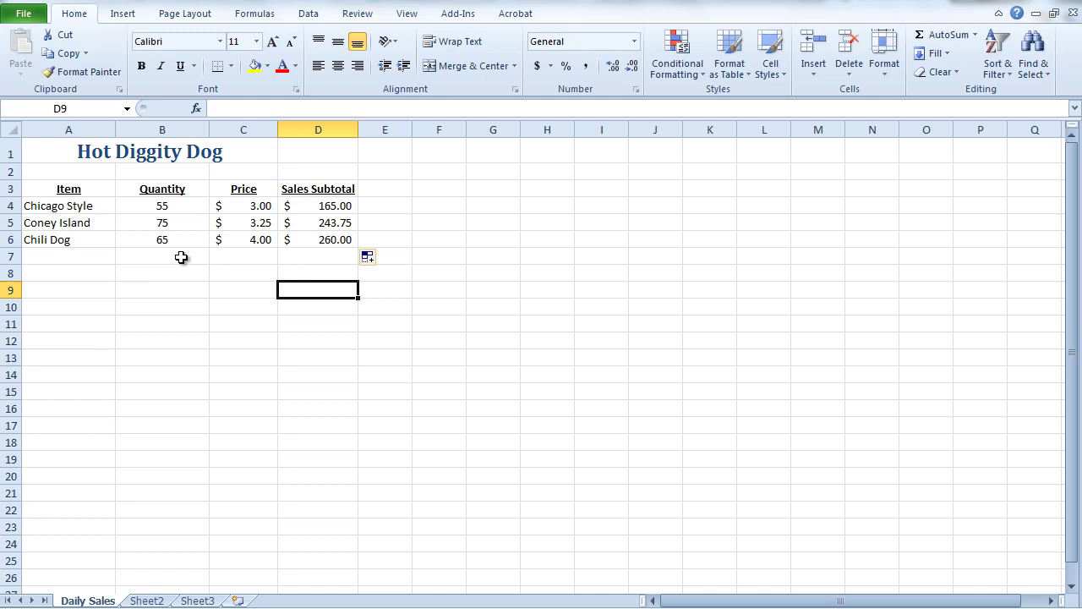
left_click(69, 255)
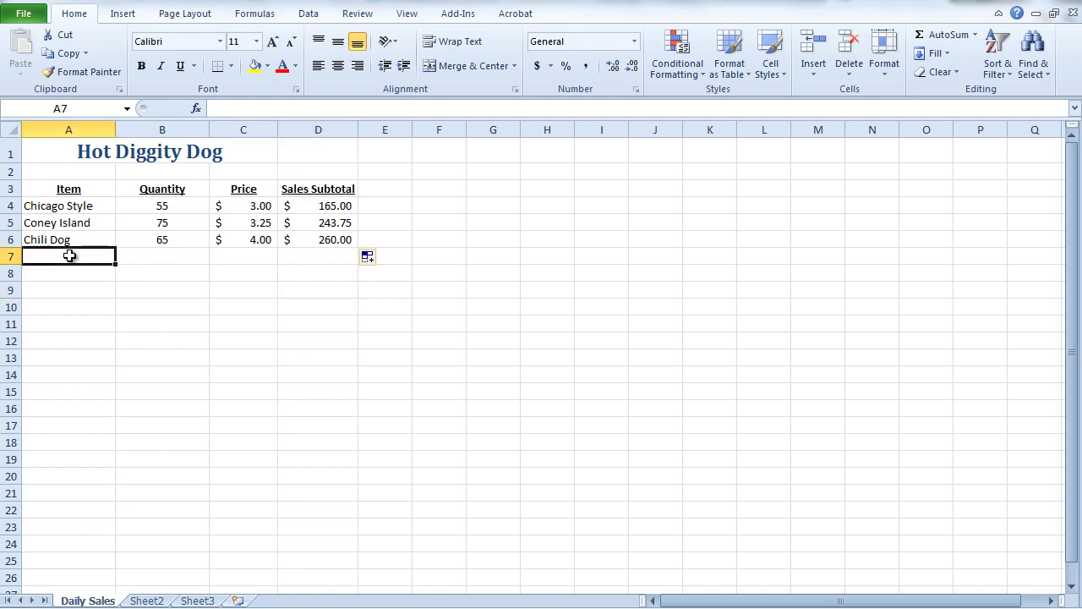
type("Total")
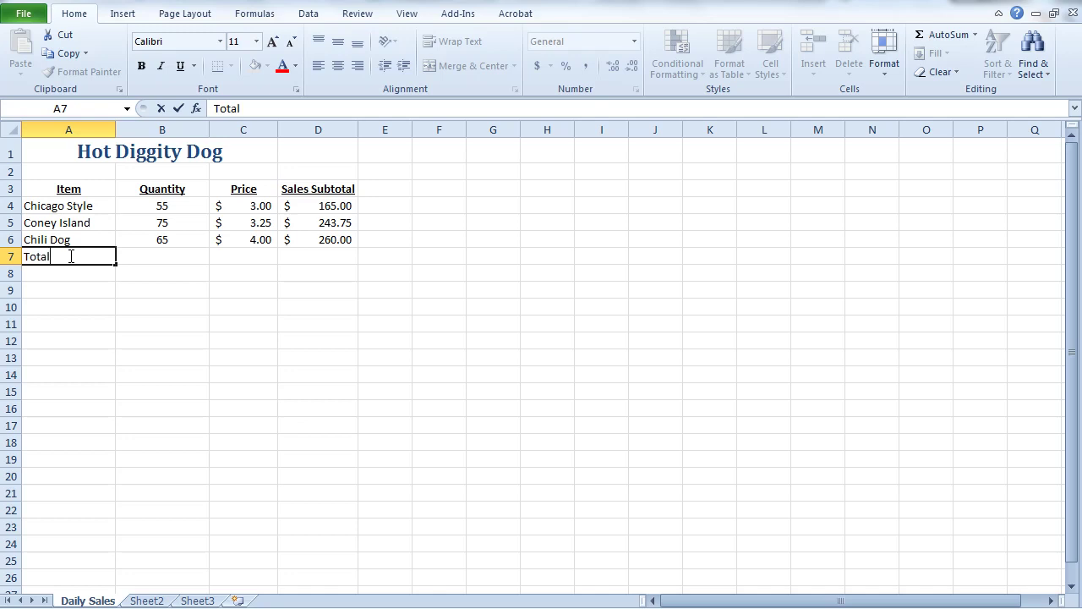
left_click(185, 253)
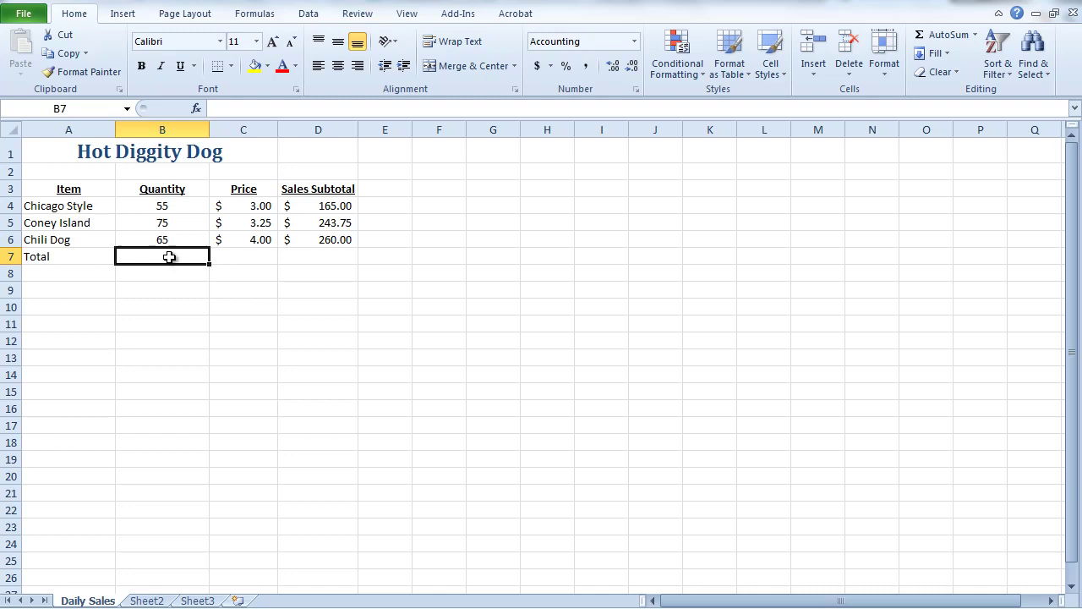
Try a =B4+B5+B6 quantity sum in B7, then delete it
type("=")
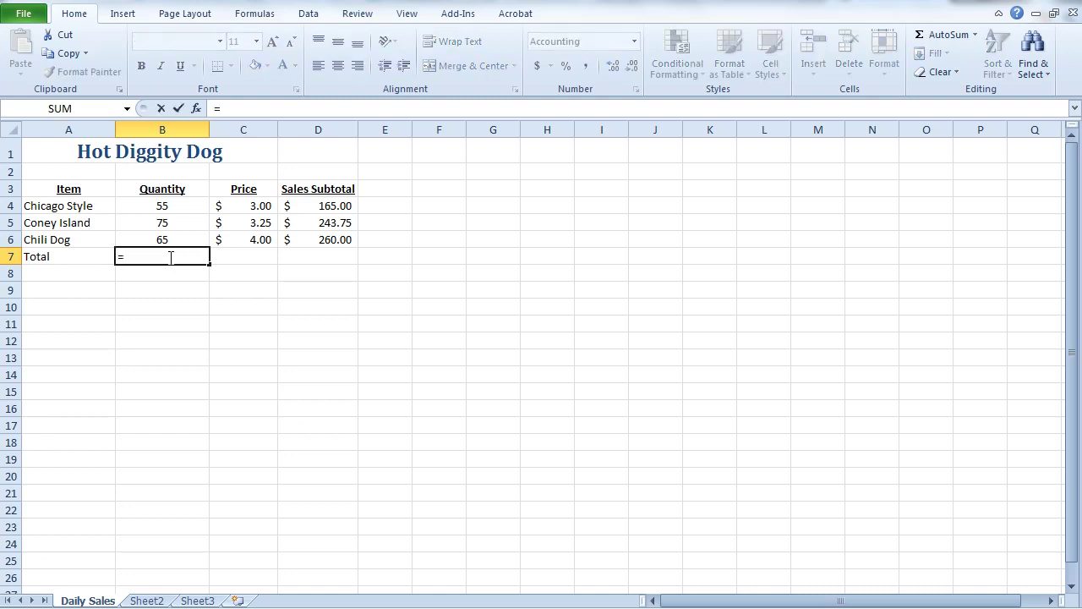
left_click(170, 206)
type("+")
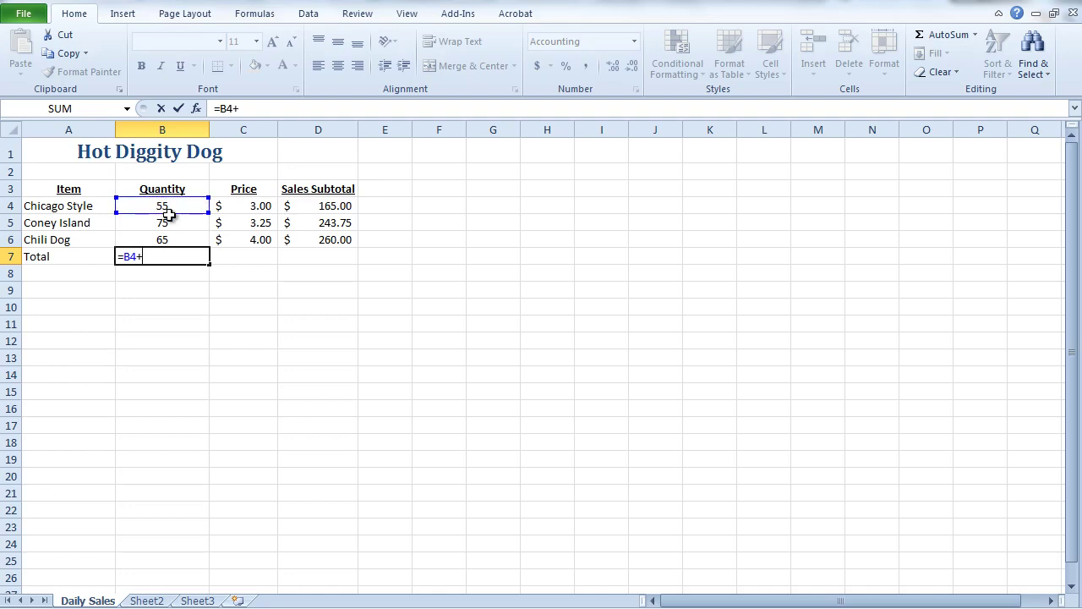
left_click(168, 222)
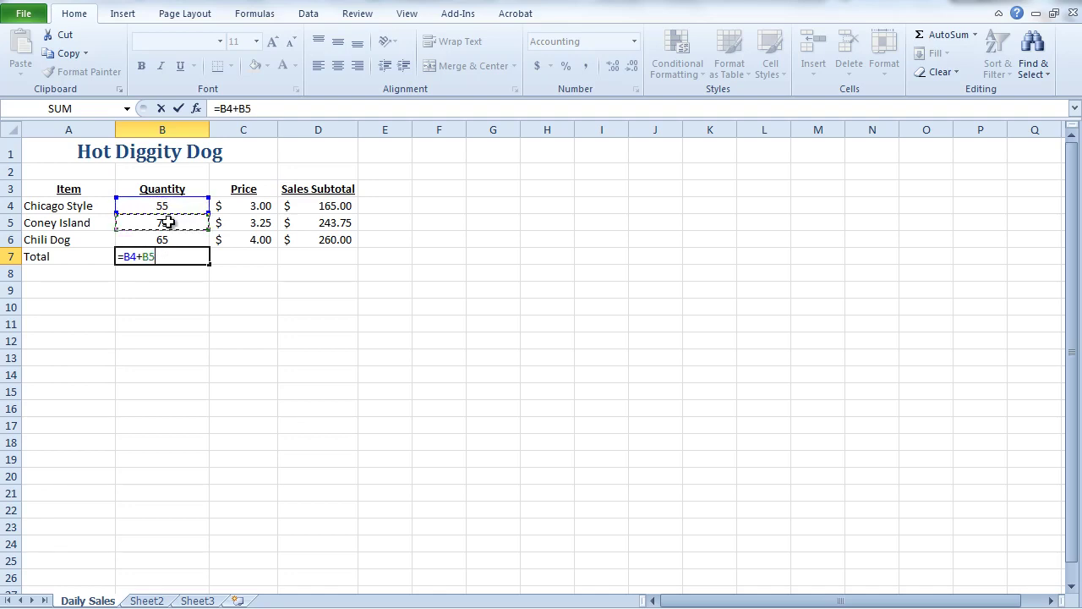
type("+")
left_click(168, 239)
key("Return")
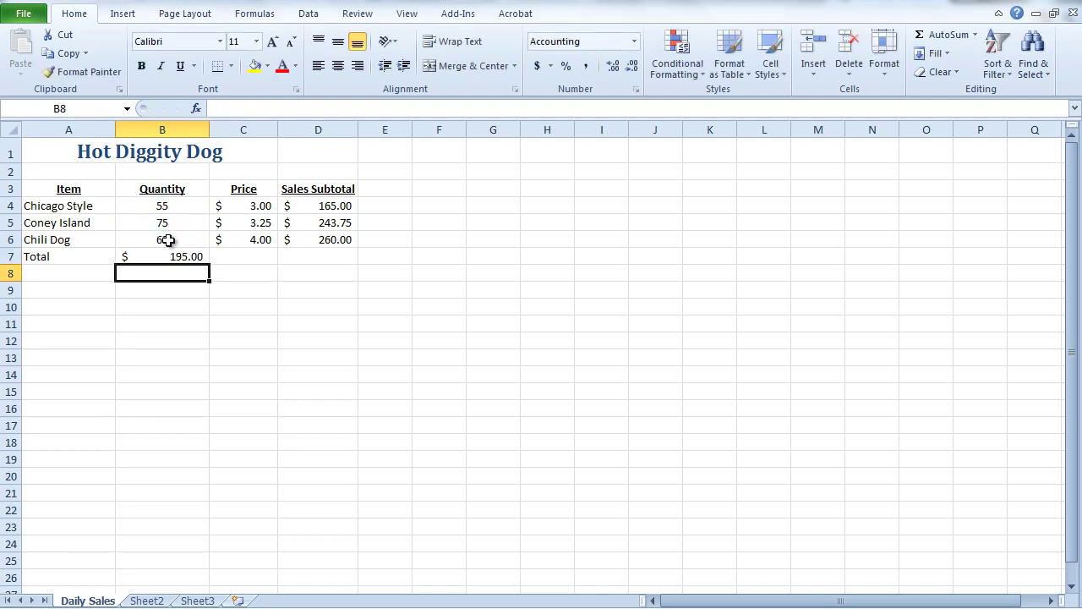
left_click(169, 256)
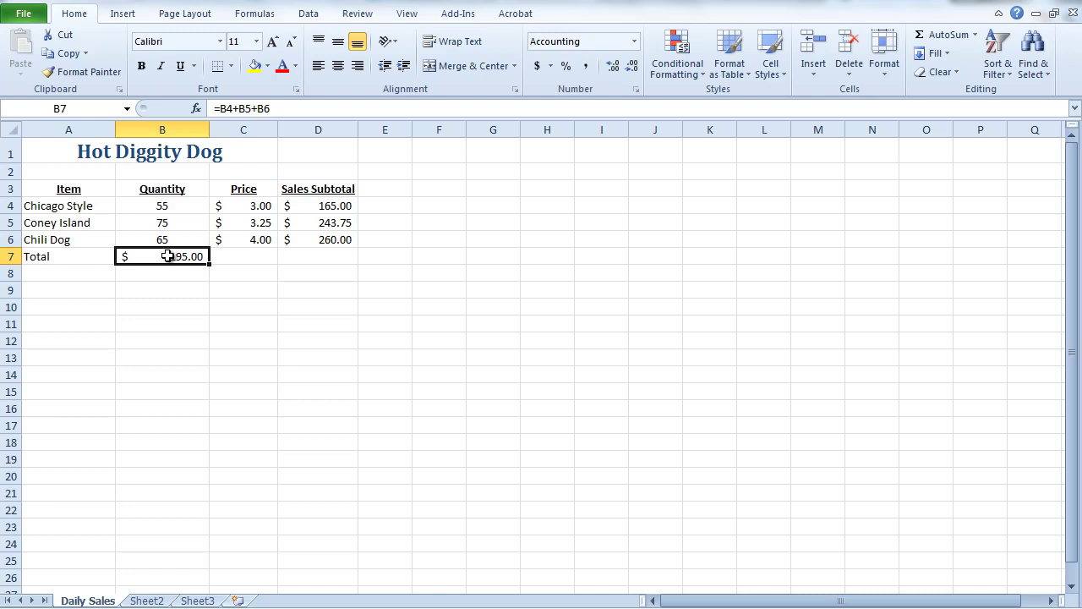
key("Delete")
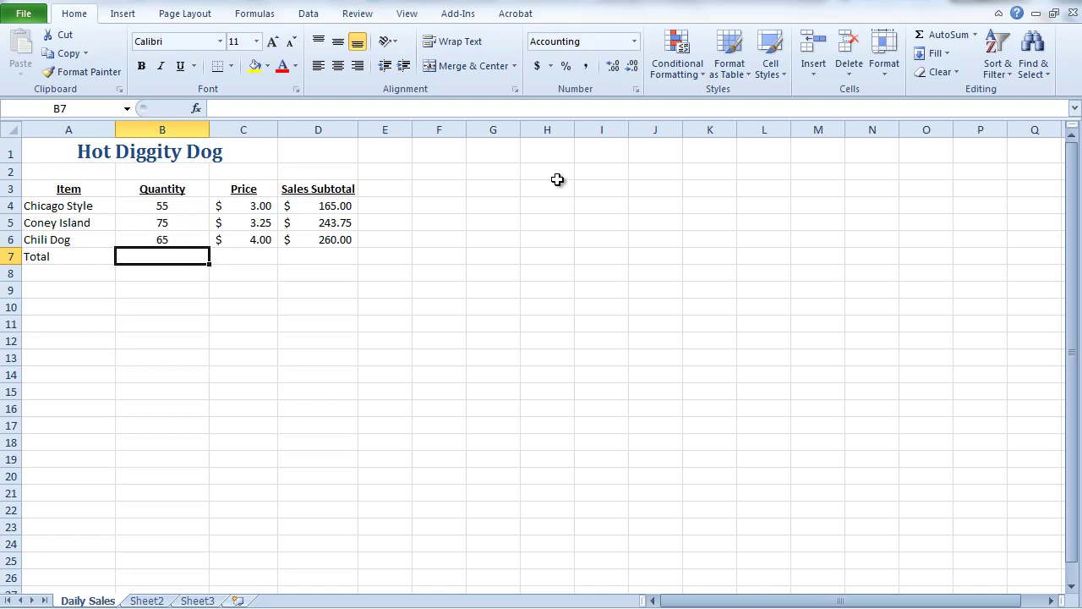
Use AutoSum to put =SUM(B4:B6) in B7, totalling 195
left_click(974, 35)
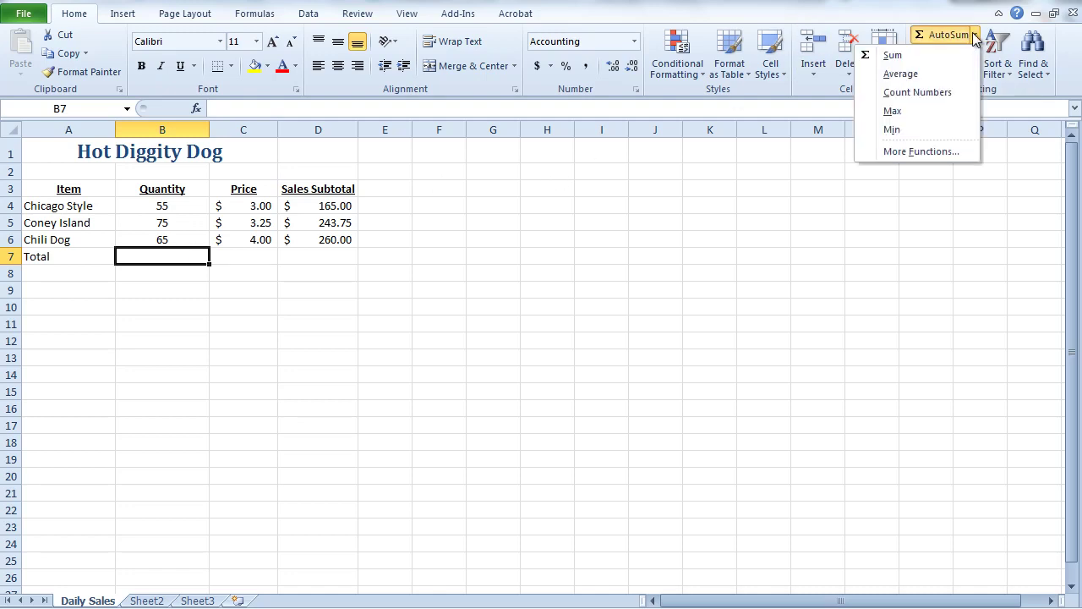
left_click(900, 57)
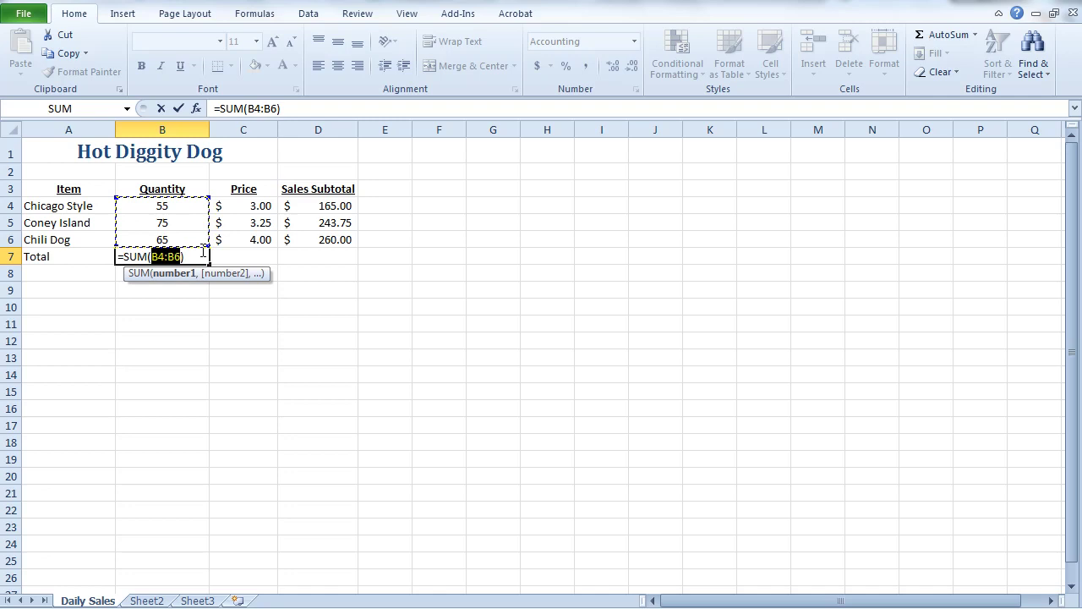
key("Return")
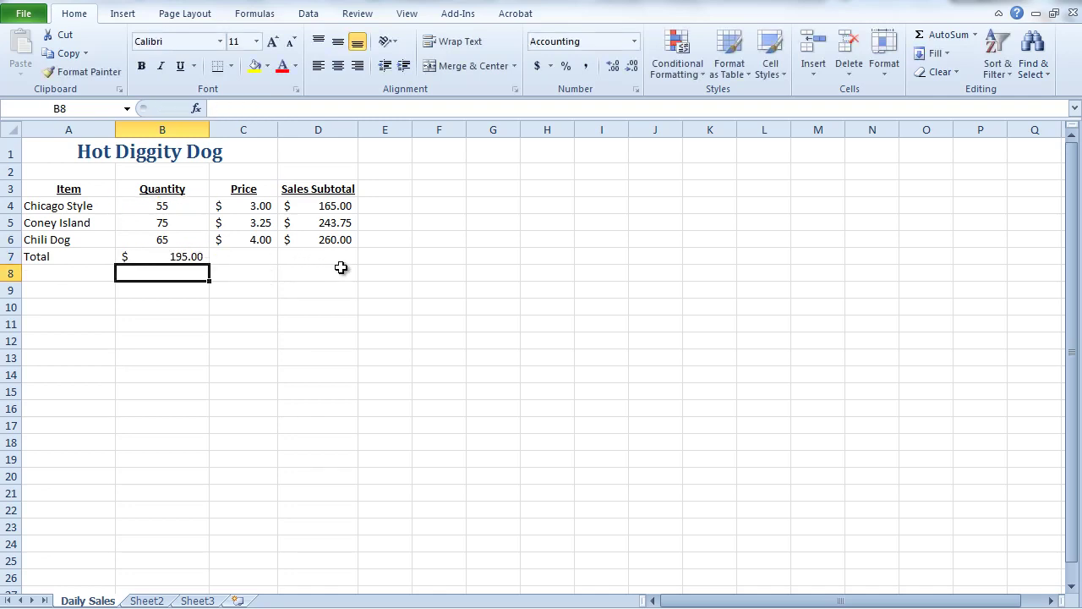
Format the B7 total as a centred General number
left_click(155, 256)
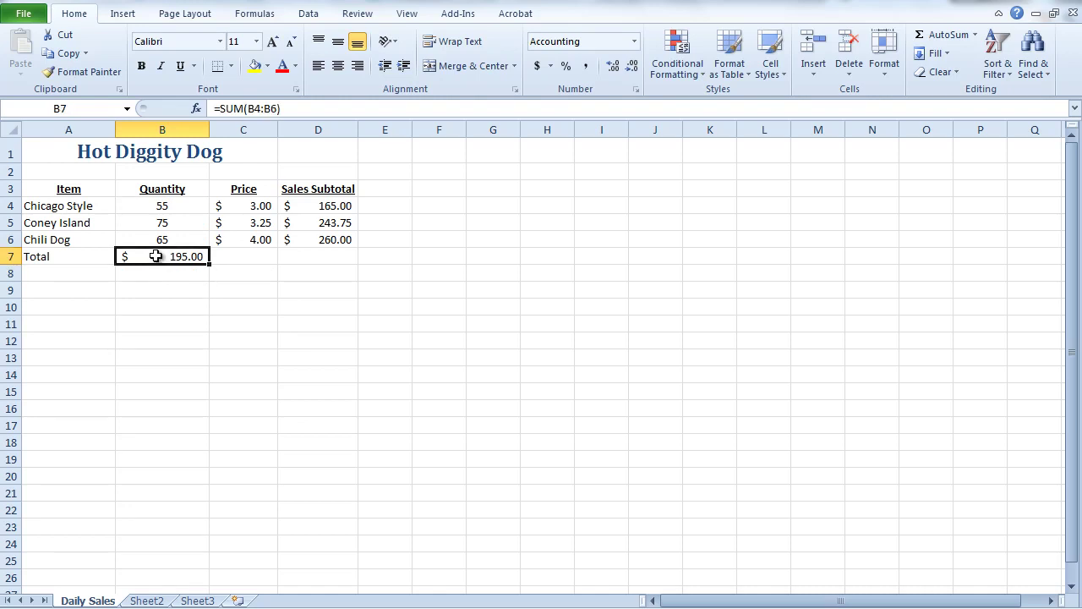
left_click(634, 42)
left_click(545, 71)
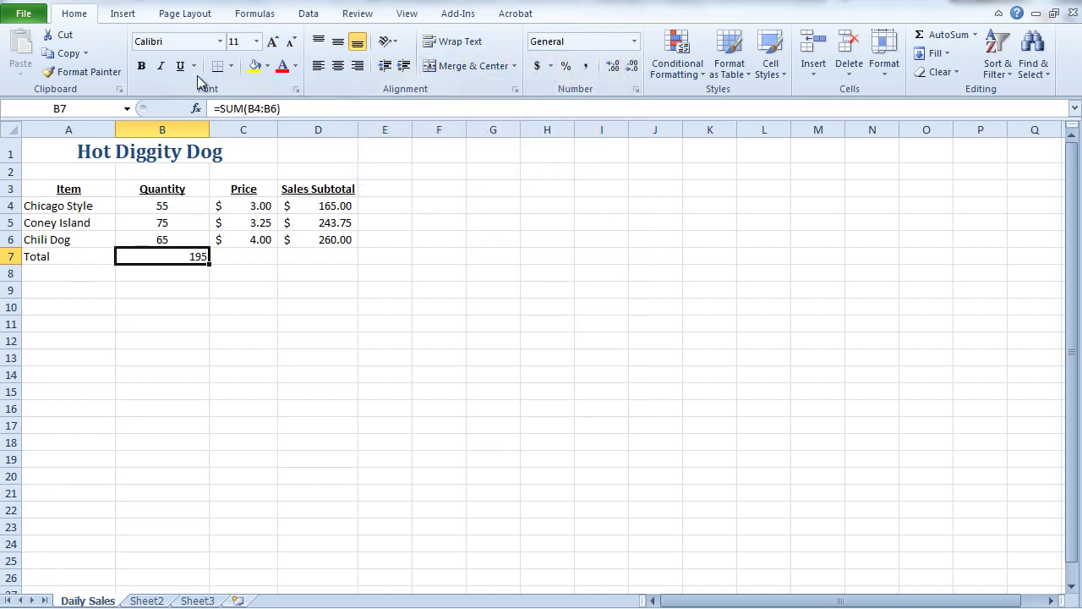
left_click(337, 65)
left_click(294, 312)
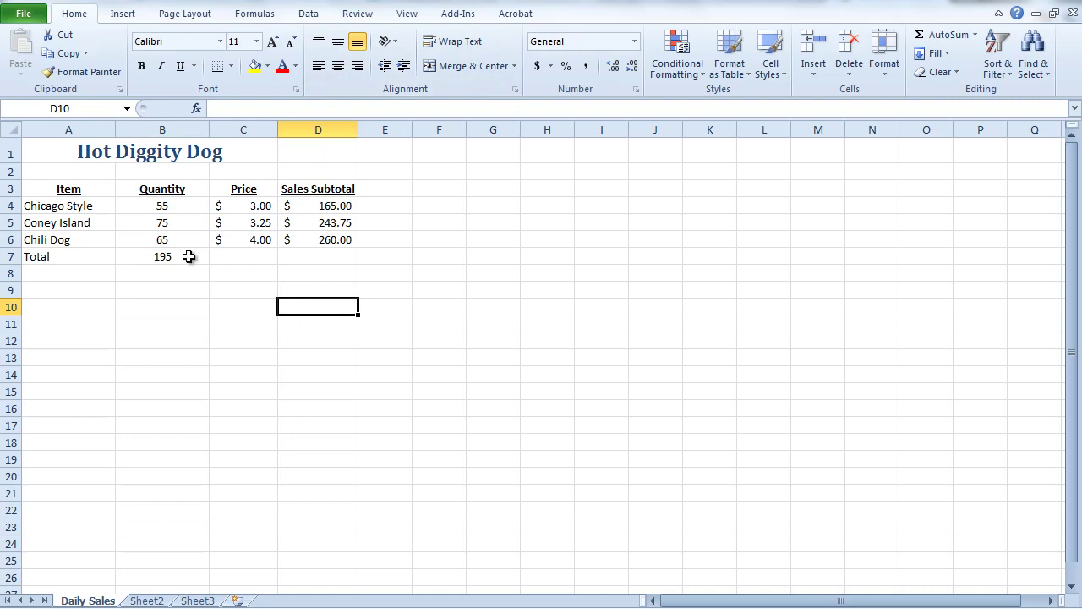
Change the Chicago Style quantity in B4 to 50
left_click(172, 209)
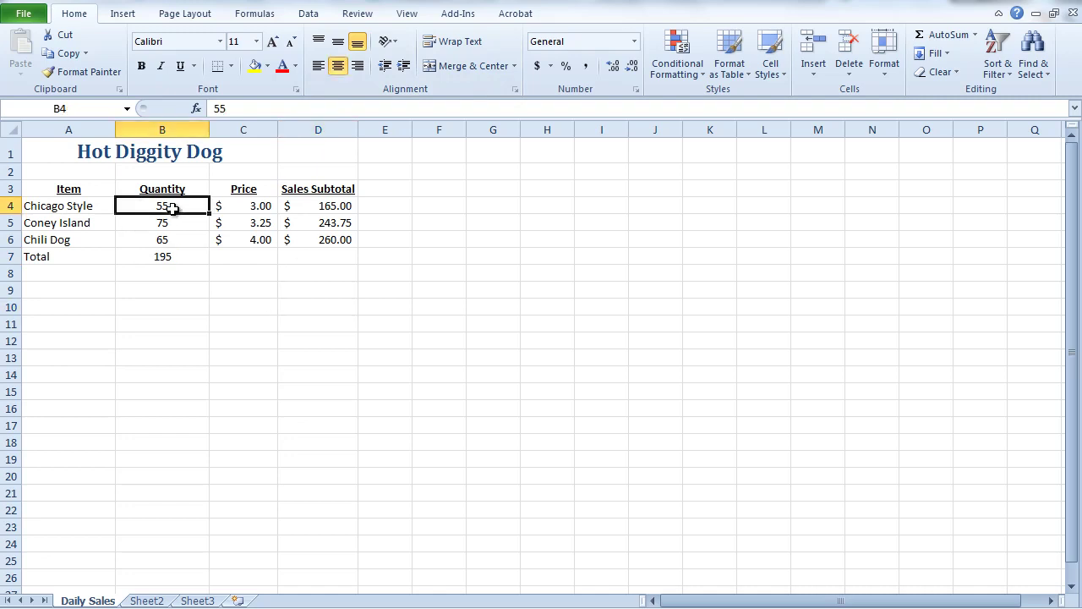
type("50")
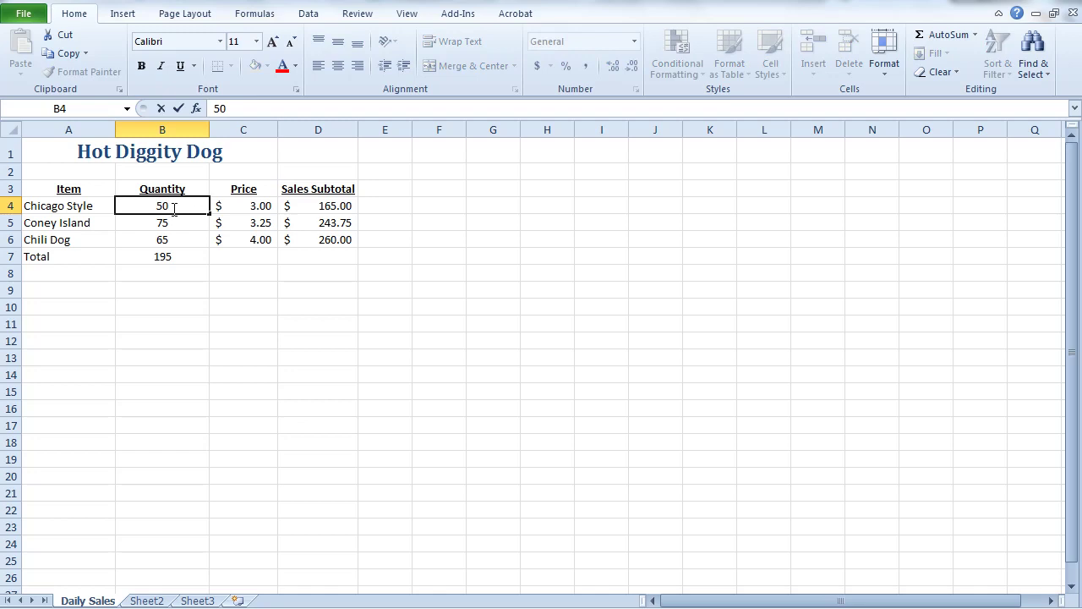
key("Return")
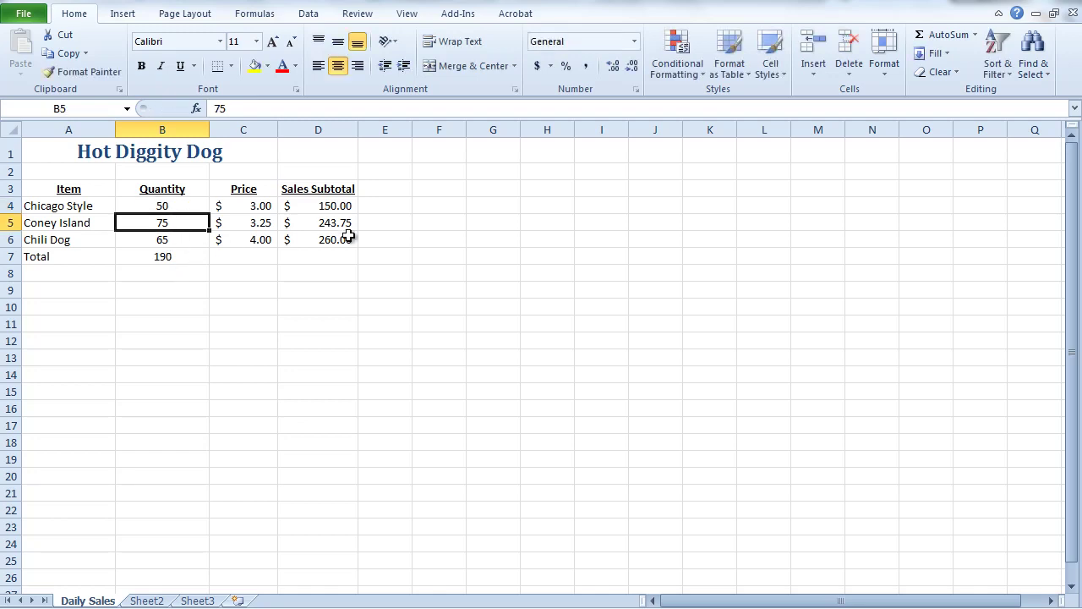
AutoSum the sales subtotals into D7, giving $653.75
left_click(331, 258)
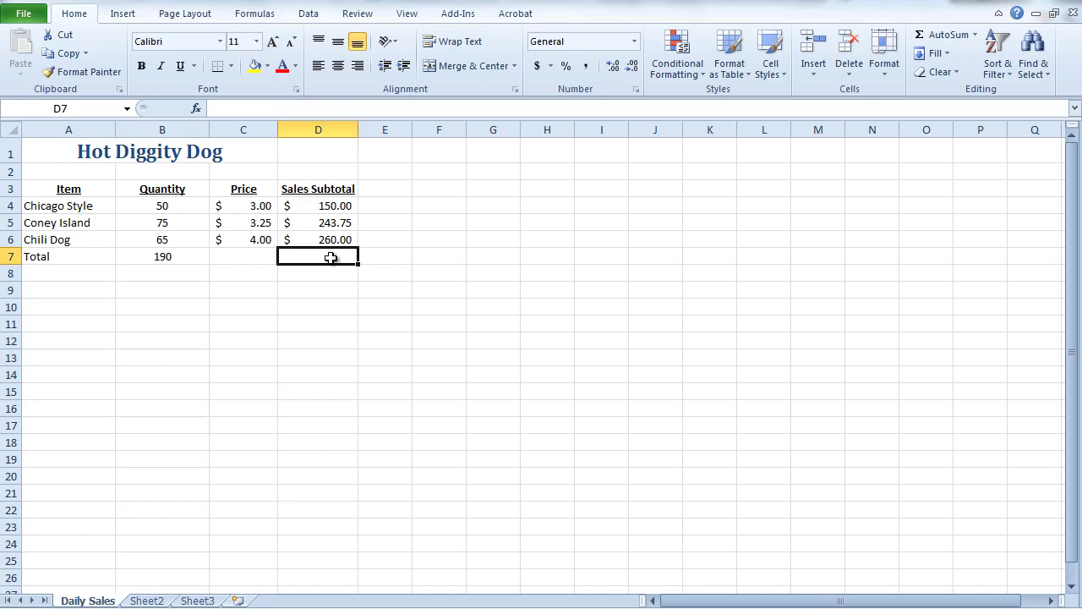
left_click(976, 37)
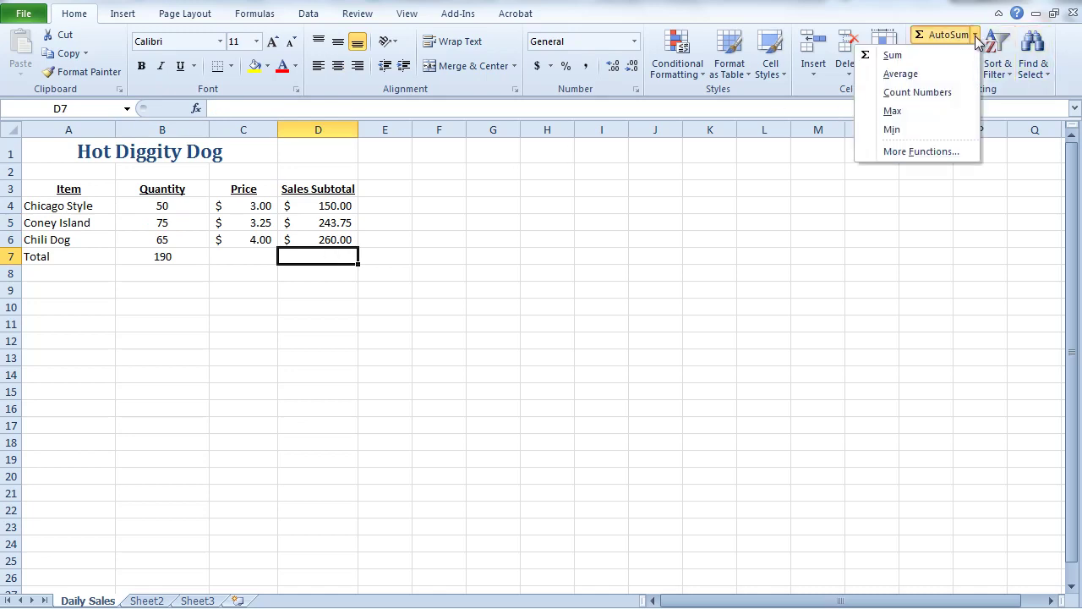
left_click(916, 52)
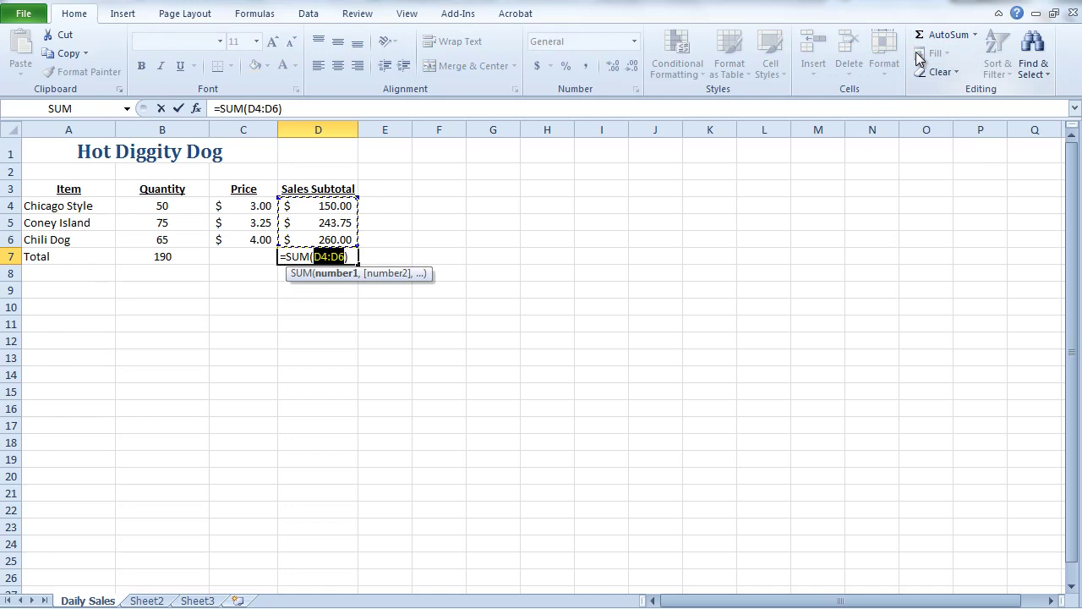
key("Return")
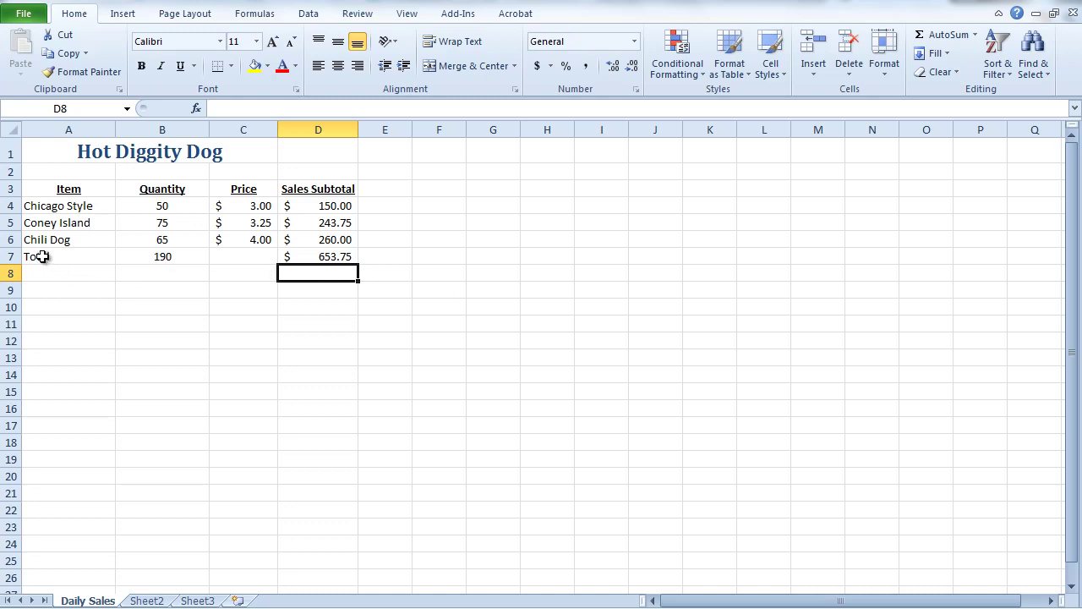
Apply the Total cell style to the row A7:D7
left_click_drag(43, 257, 309, 257)
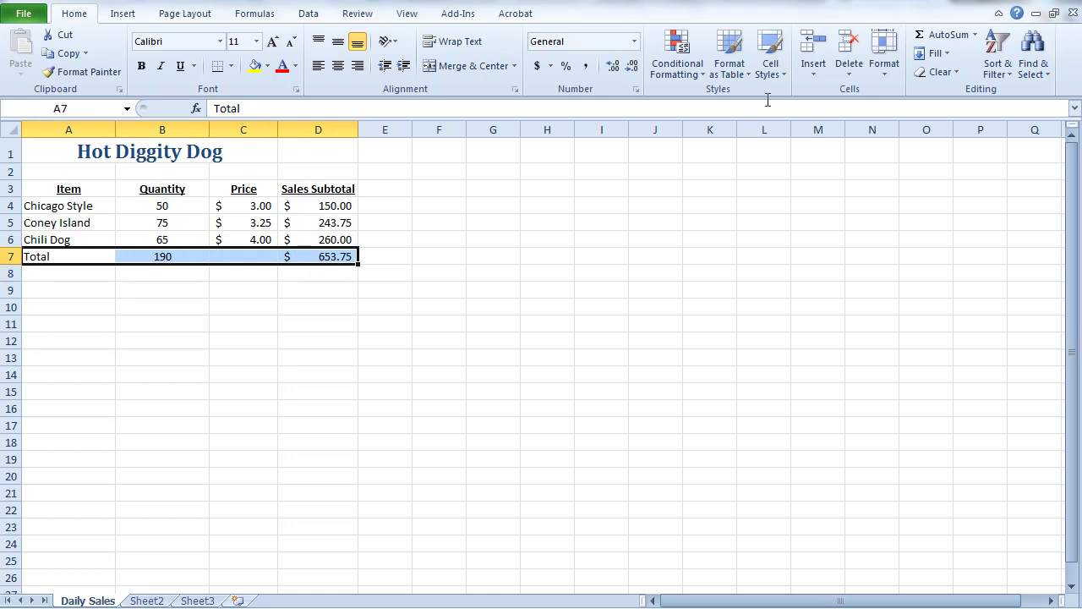
left_click(770, 66)
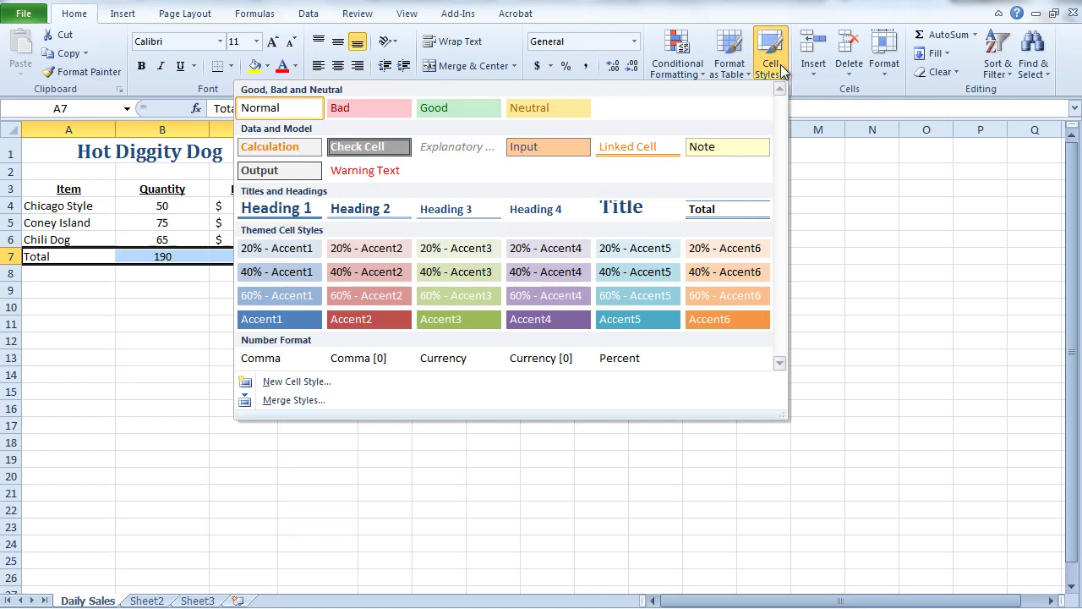
left_click(733, 210)
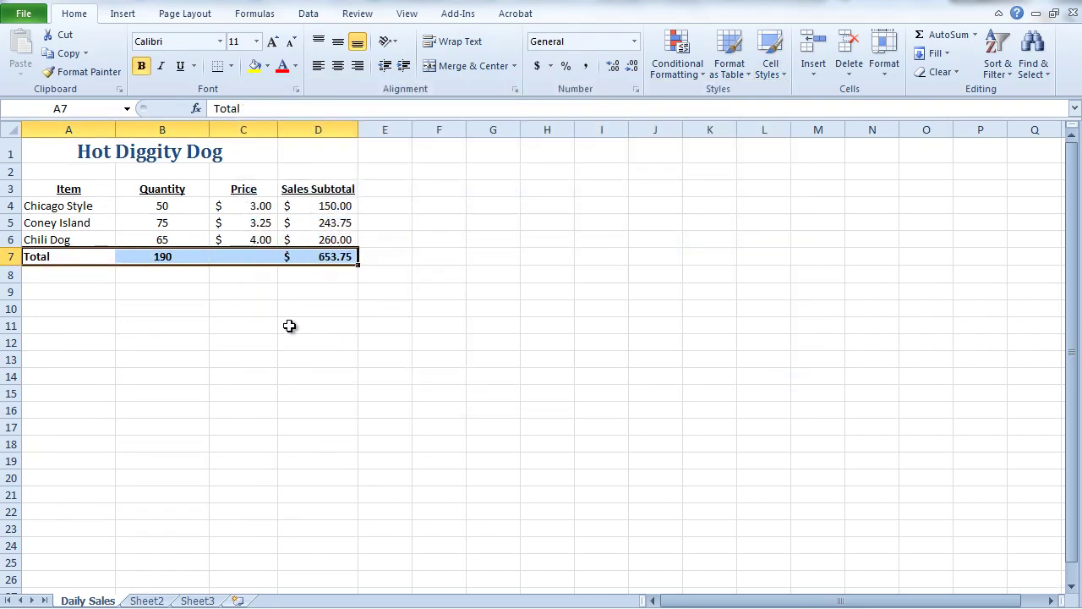
left_click(269, 311)
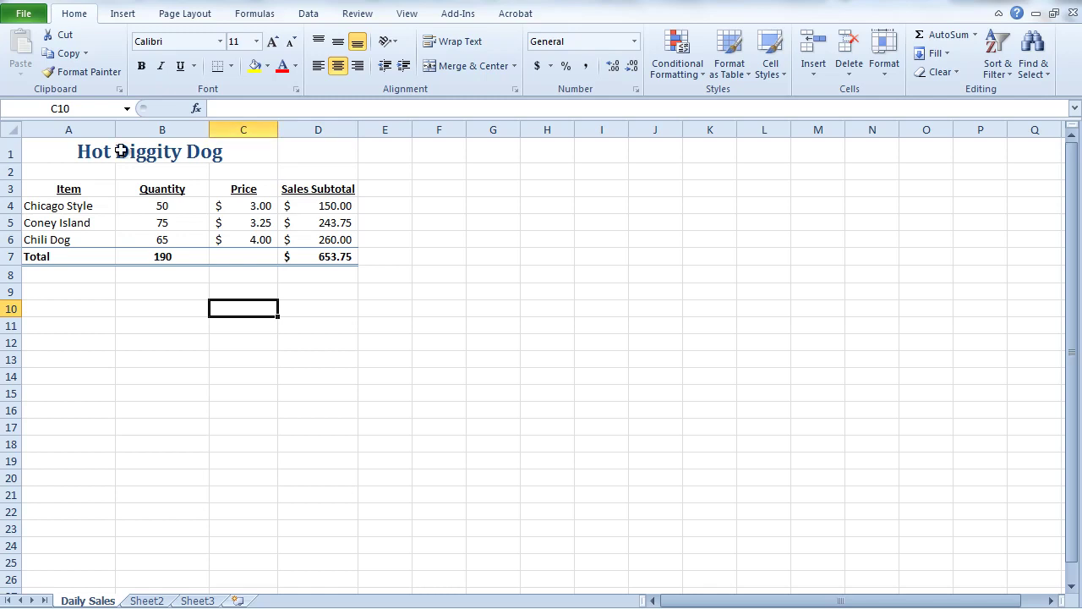
Insert a new empty column C before Price
left_click(250, 129)
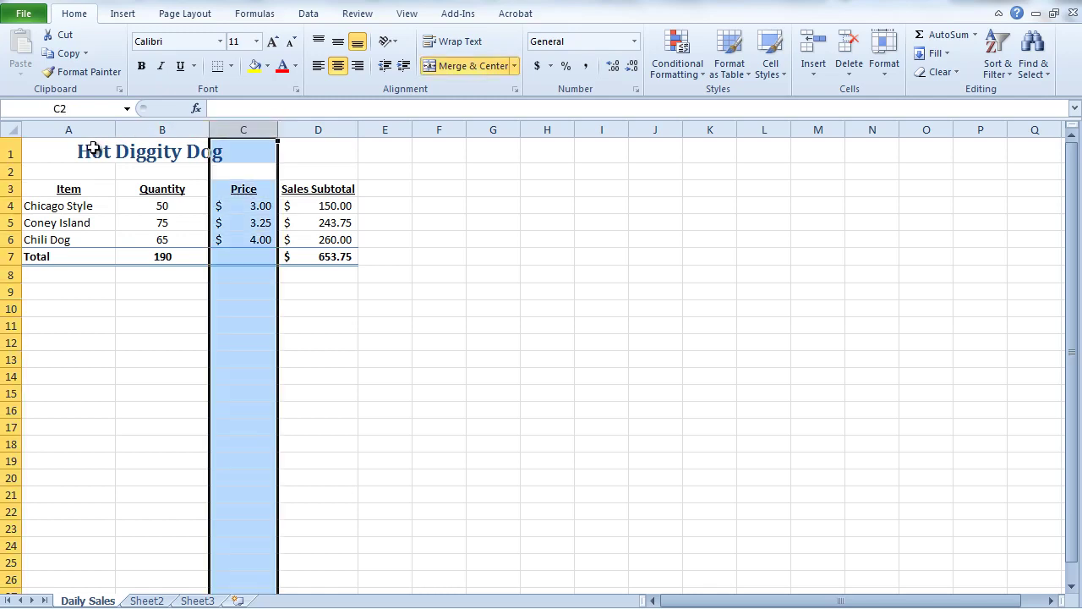
right_click(242, 139)
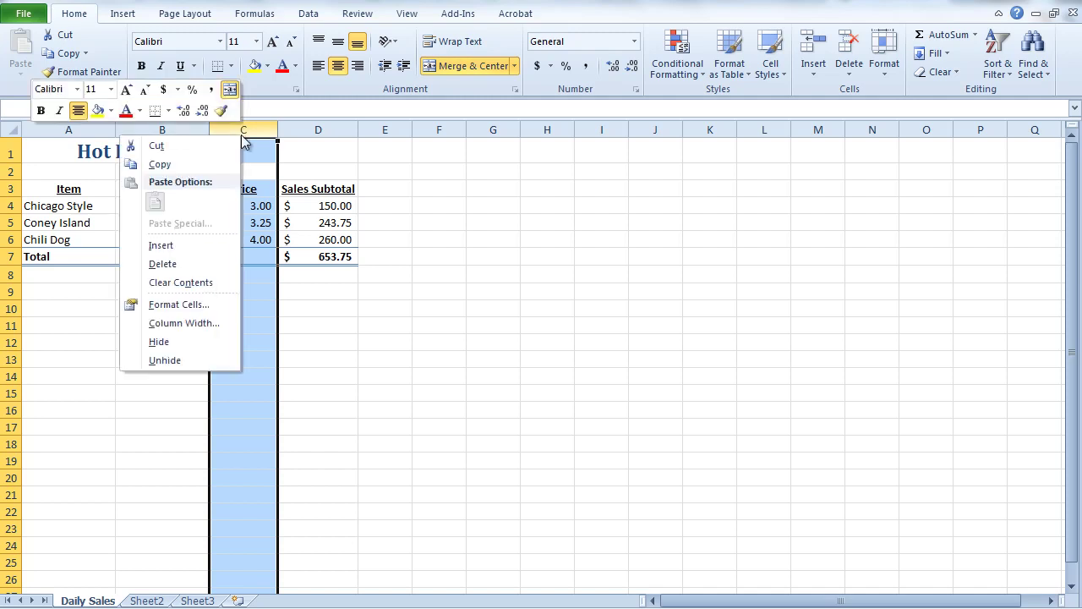
left_click(165, 245)
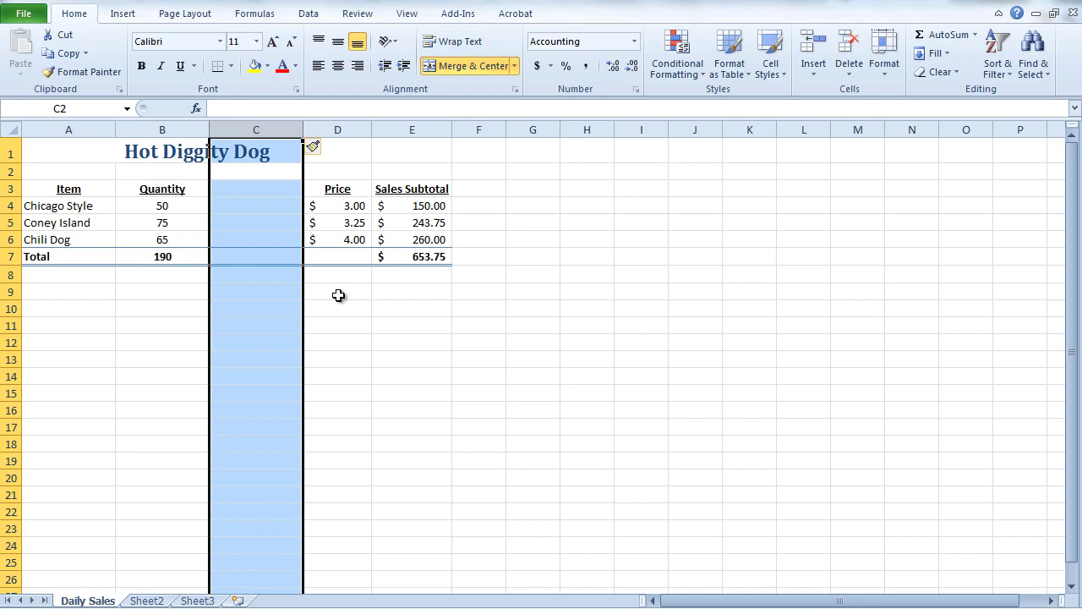
left_click(342, 297)
Enter the heading 'Cost' in C3
left_click(245, 192)
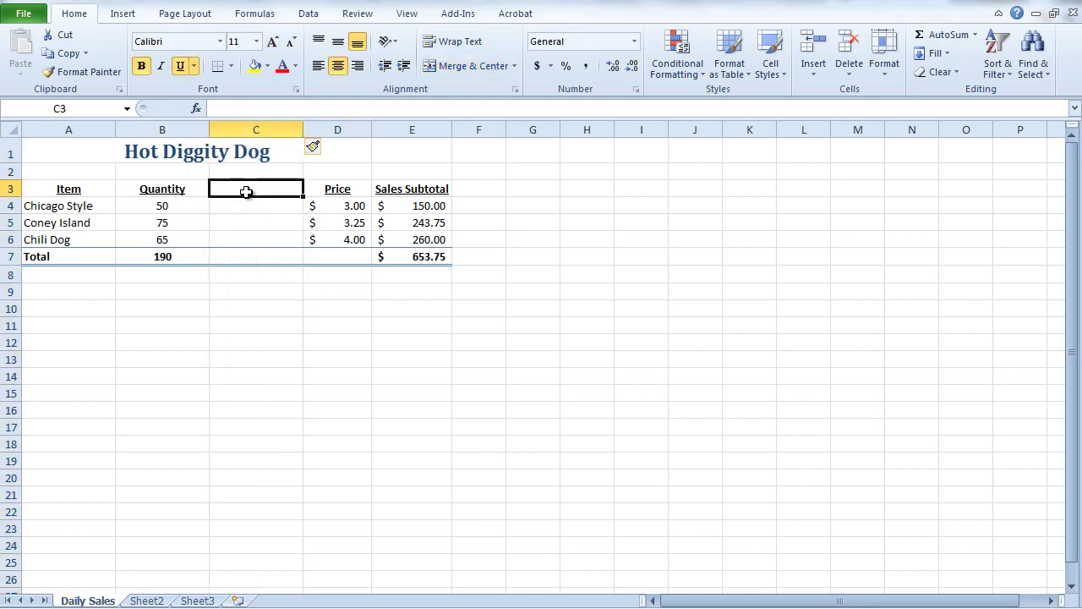
type("Cost")
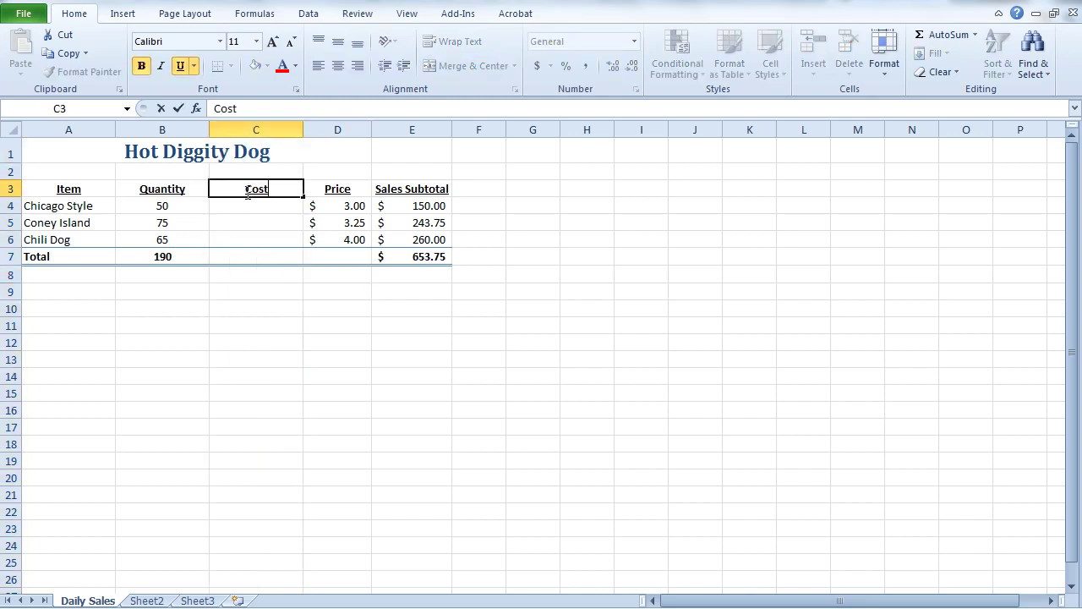
left_click(272, 313)
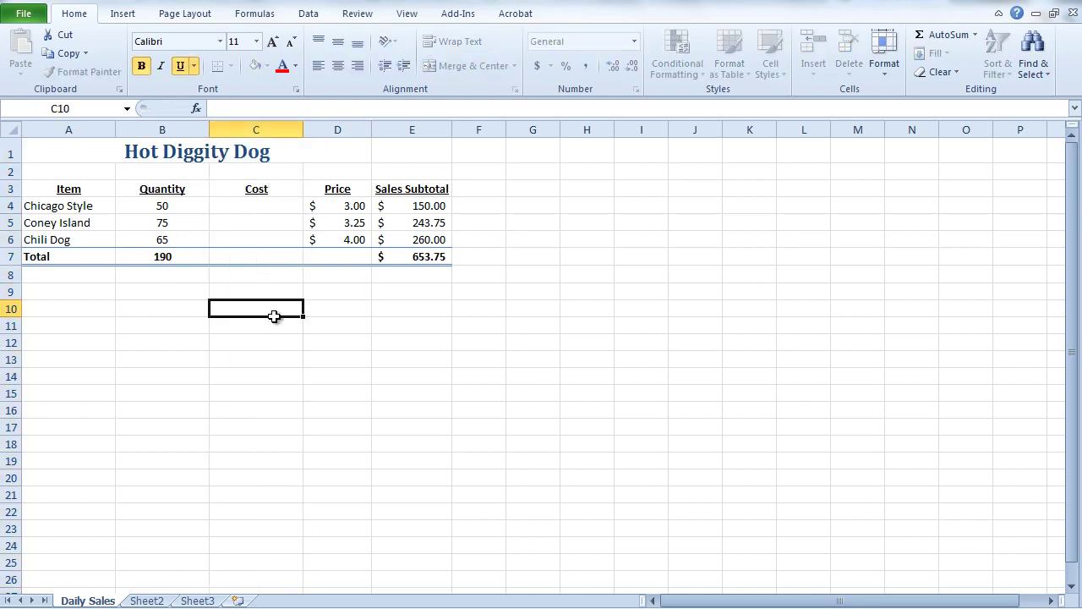
left_click(266, 203)
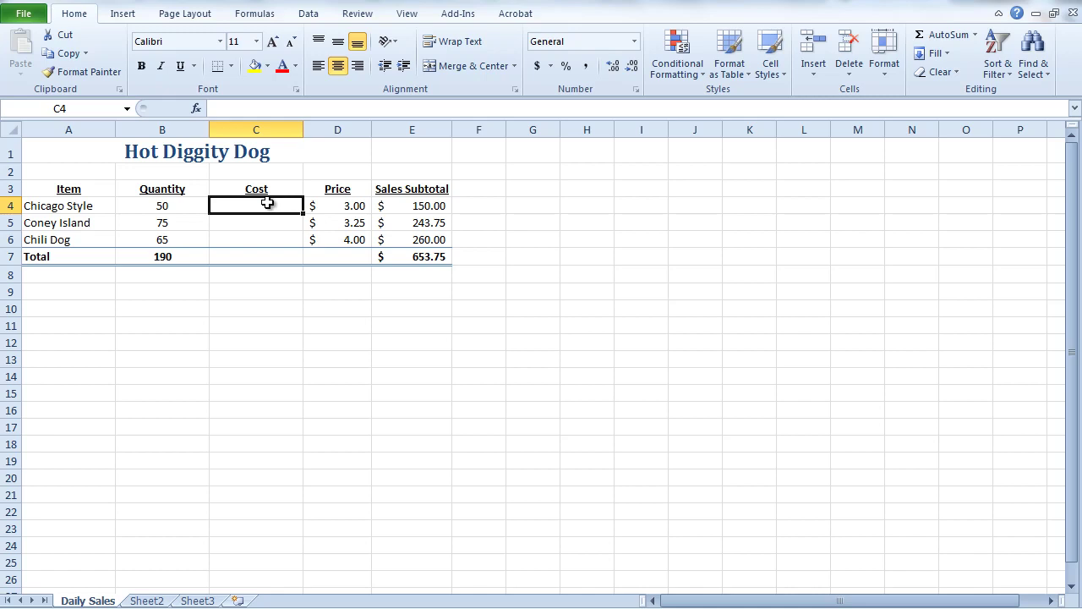
Enter costs 1.5 for Chicago Style and 1.75 for Coney Island, correcting a mistyped 1.77
type("1.5")
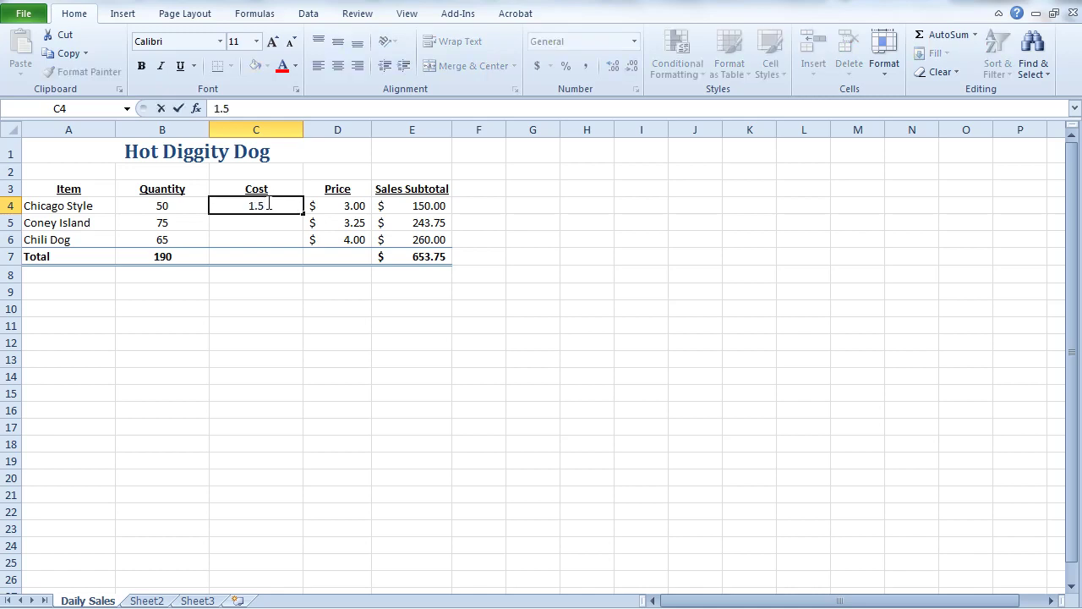
key("Return")
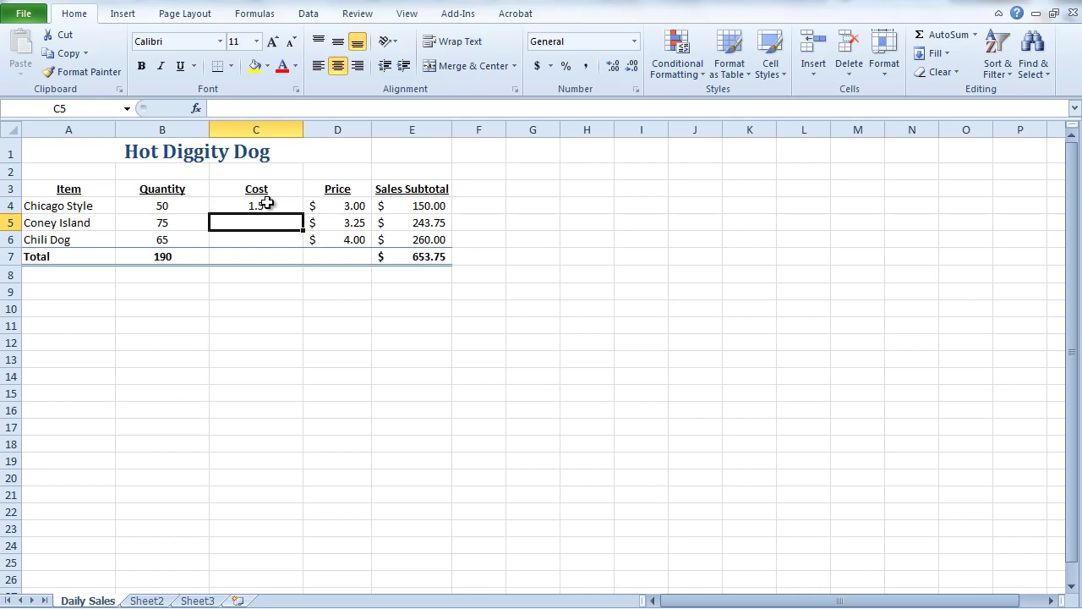
type("1.7")
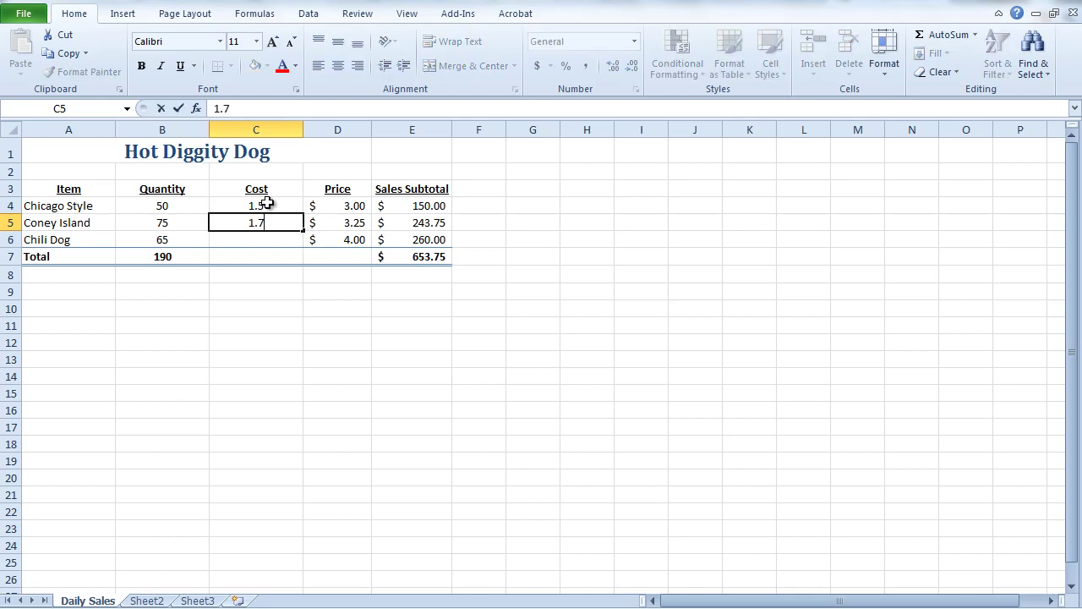
type("7")
key("Return")
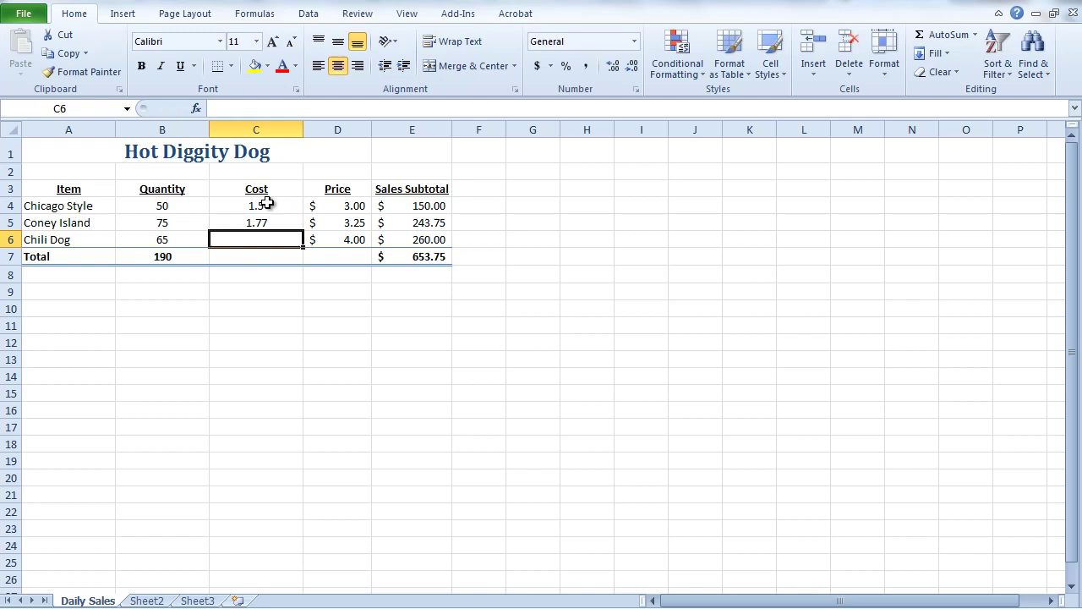
key("Up")
type("1.")
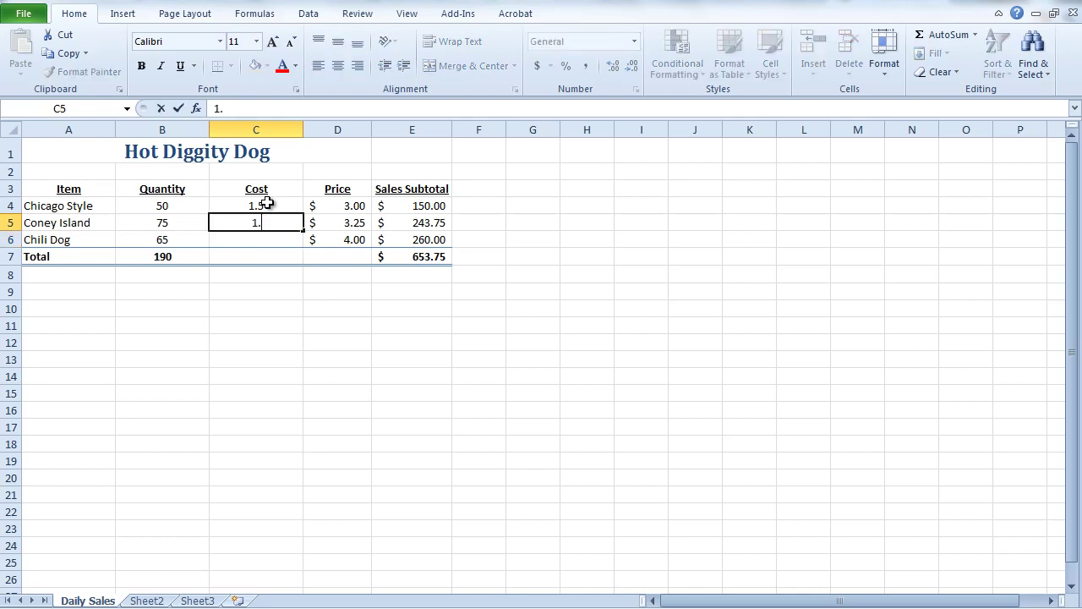
type("75")
key("Return")
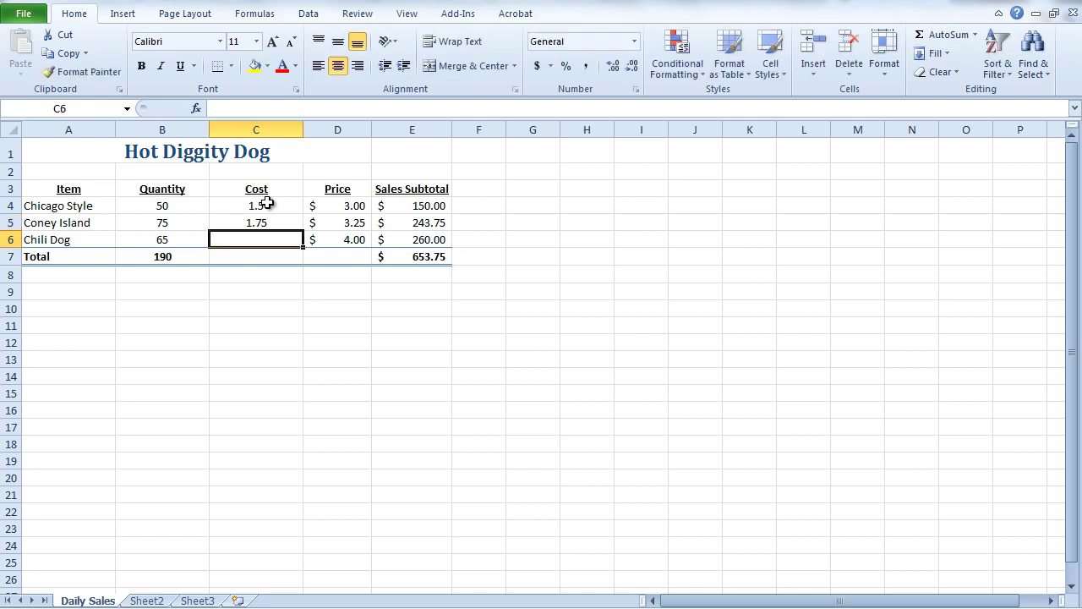
Enter the Chili Dog cost of 2 and format C4:C6 as Accounting
type("2")
key("Return")
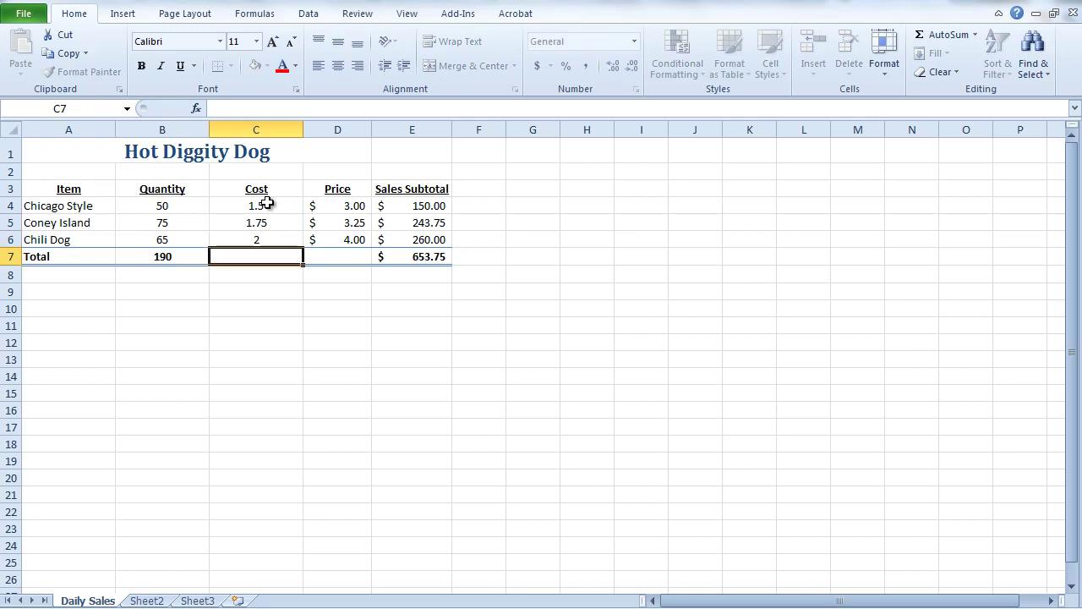
left_click(266, 203)
left_click_drag(266, 203, 262, 235)
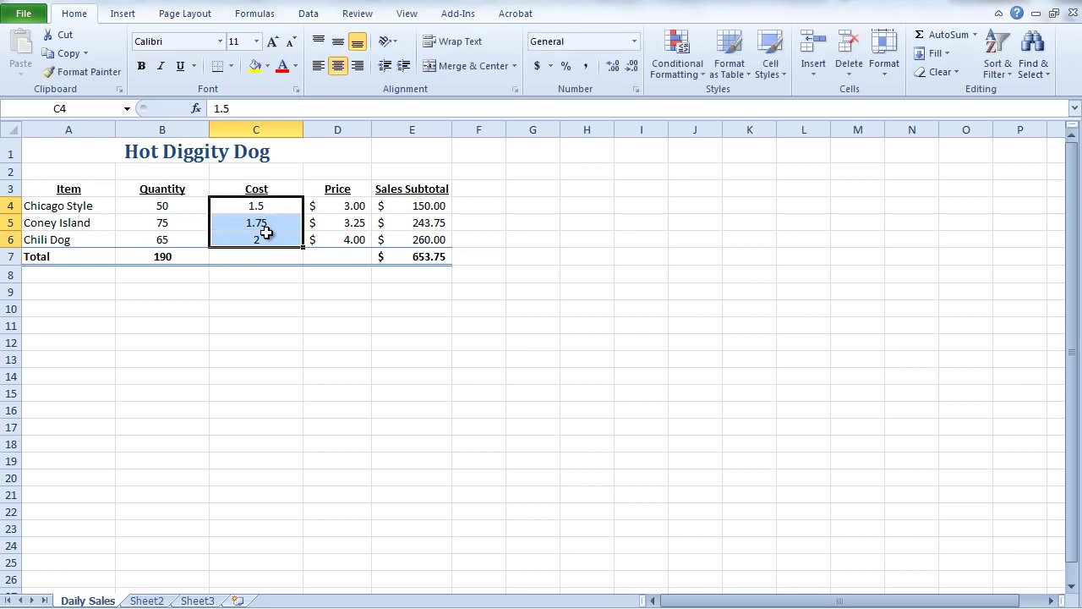
left_click(634, 40)
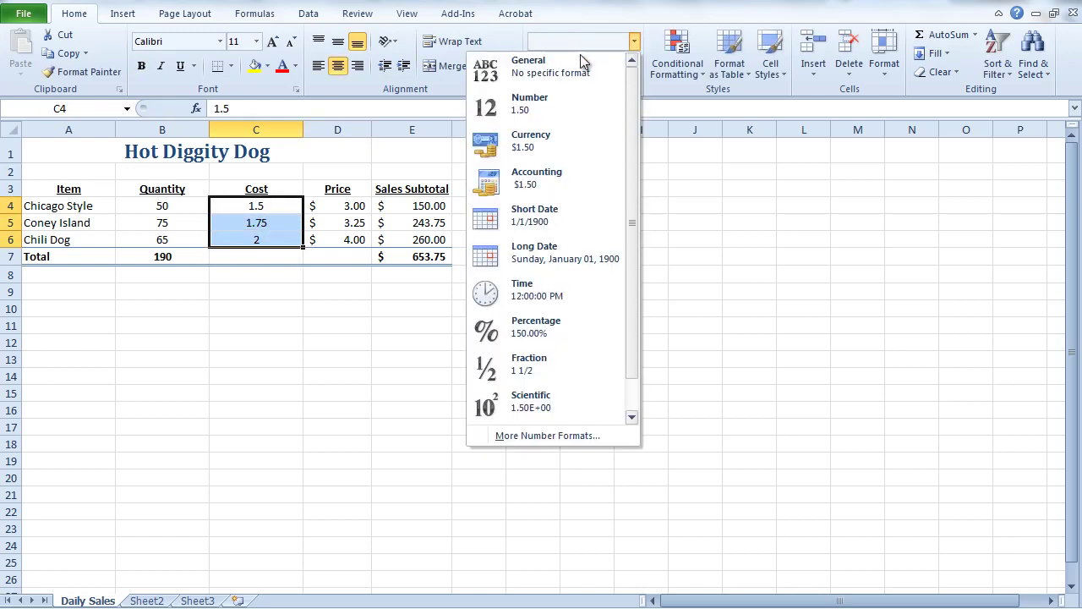
left_click(533, 182)
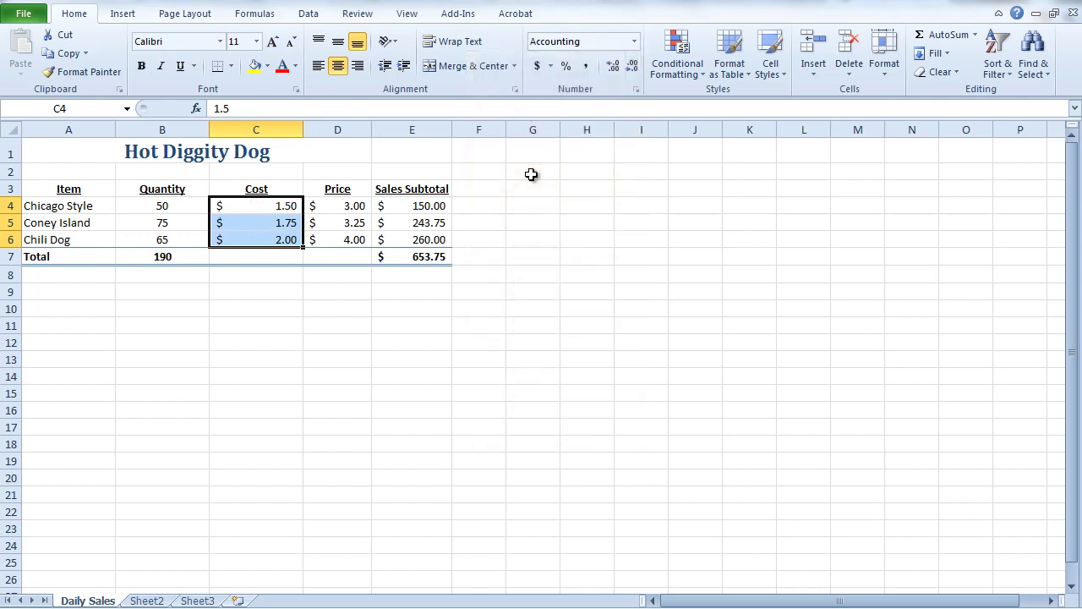
left_click(369, 328)
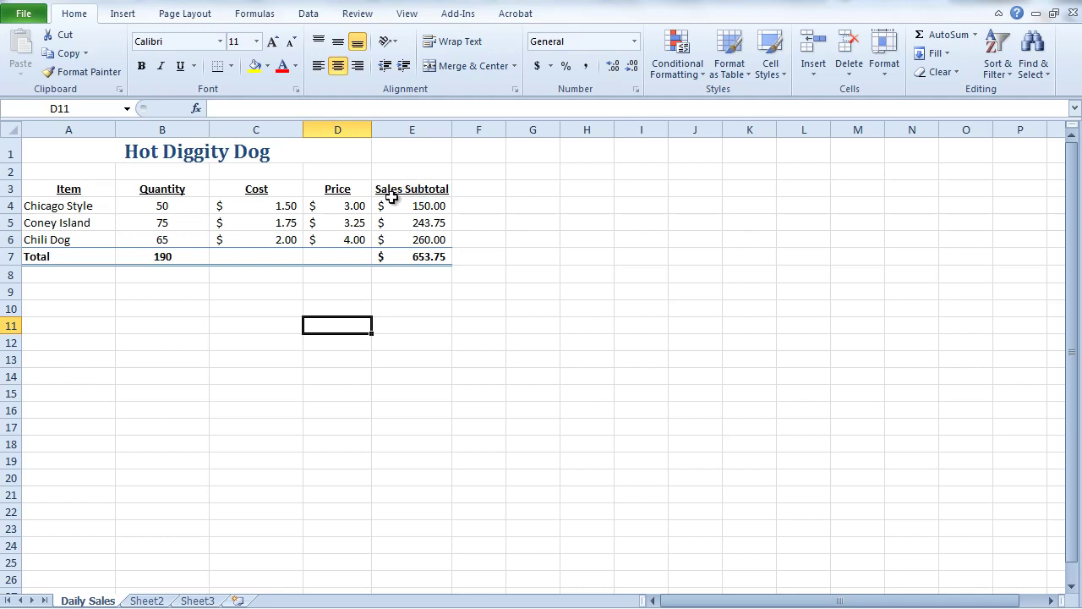
Compare the number formats of the Price cell D4 and the Cost cell C4
left_click(354, 206)
left_click(271, 206)
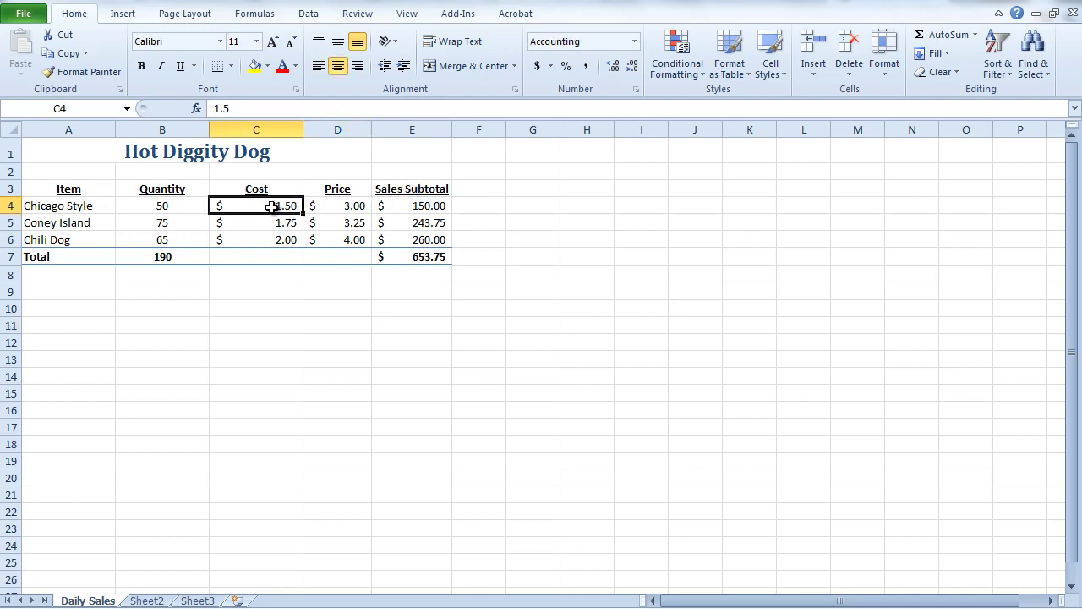
left_click(359, 206)
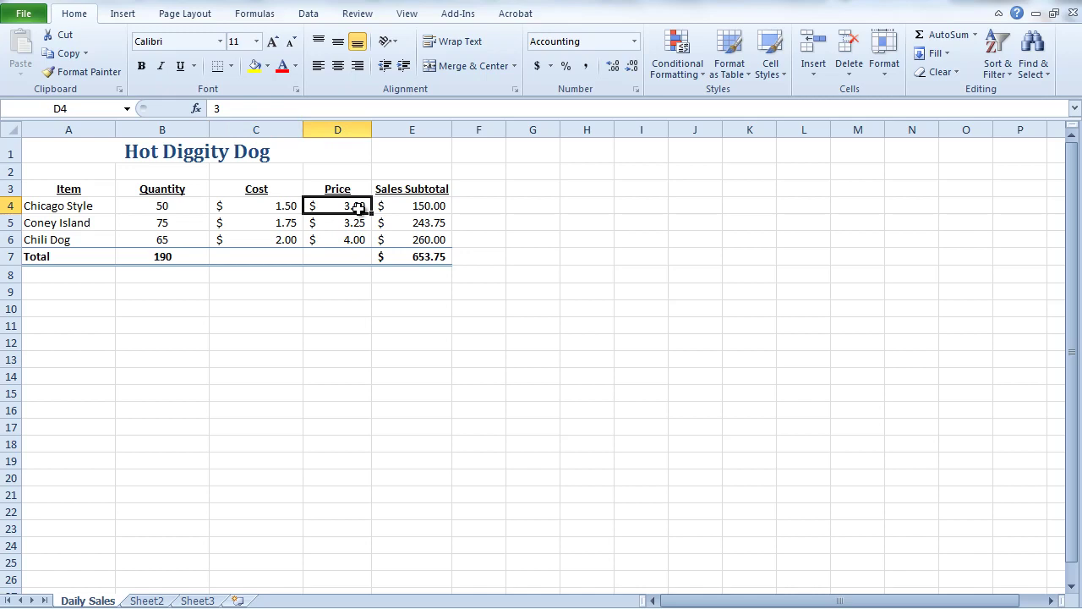
Rename the E3 heading from Sales Subtotal to Profit Subtotal
left_click(425, 189)
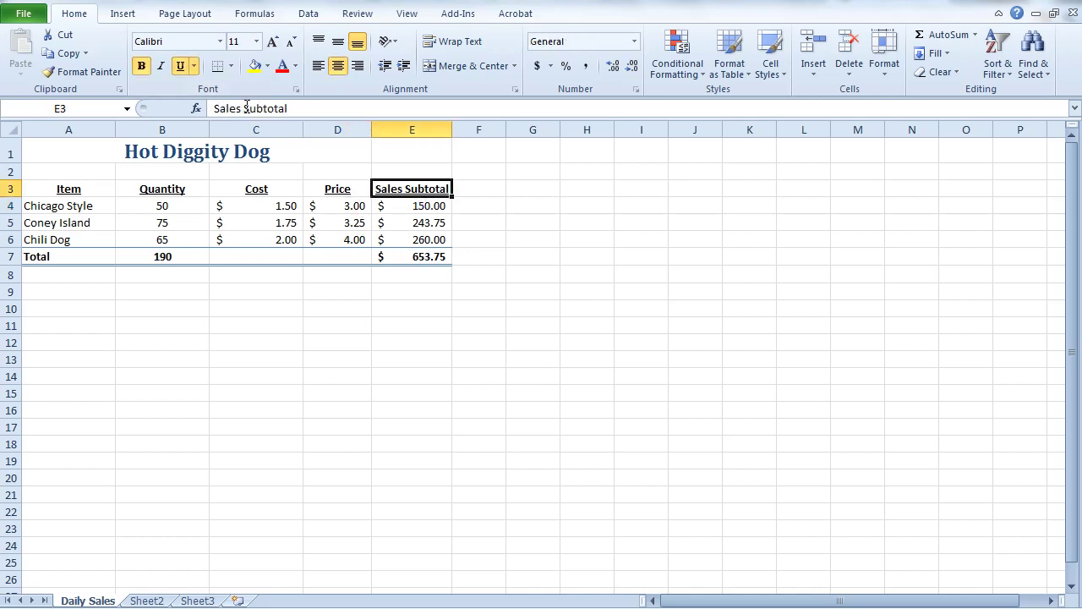
left_click_drag(241, 108, 212, 108)
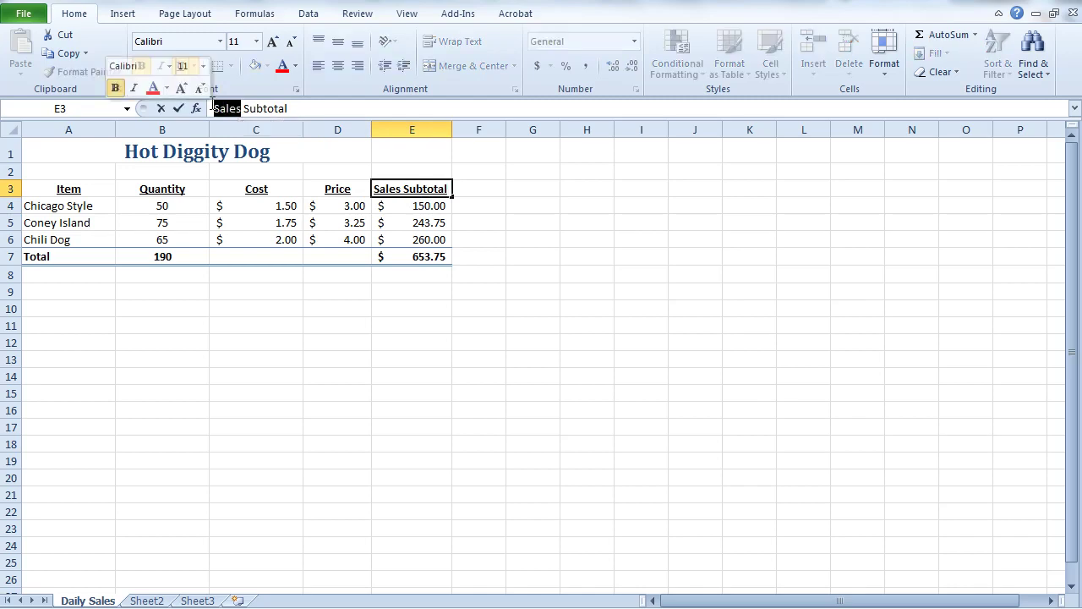
type("Profit")
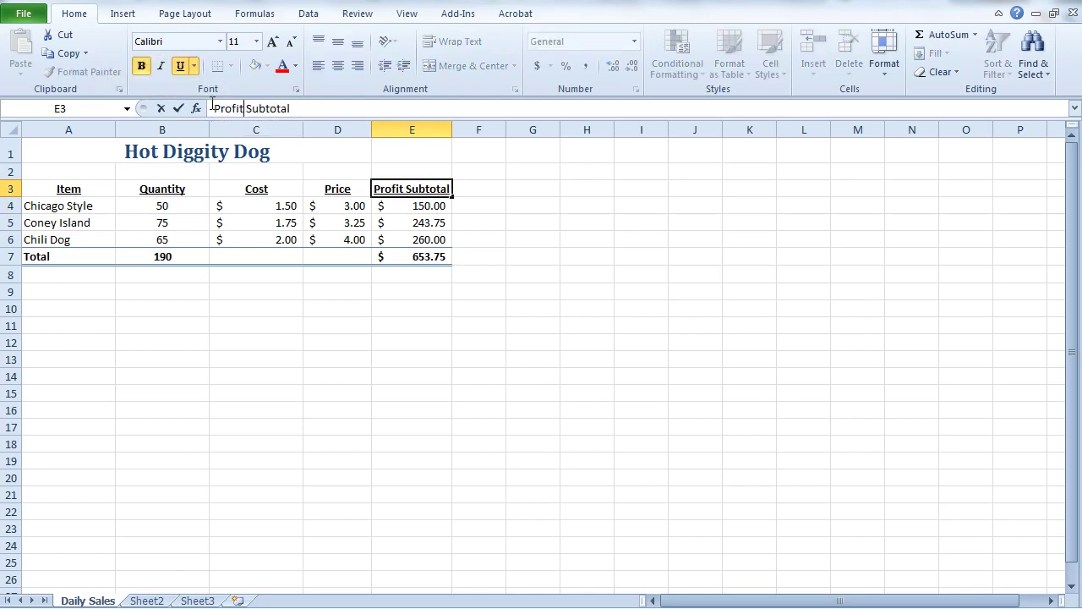
key("Return")
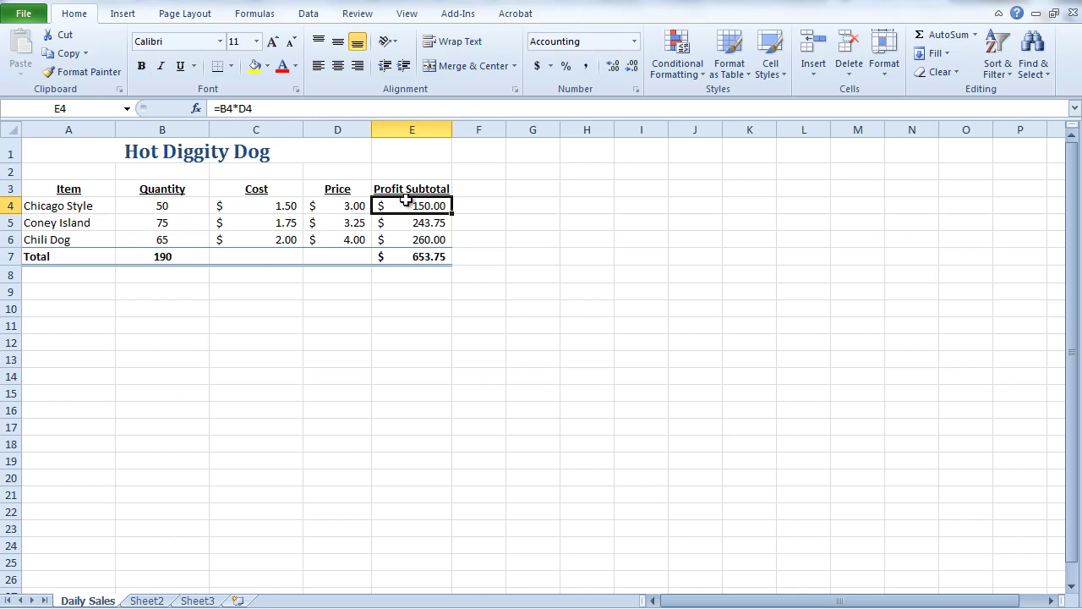
Clear the old subtotal values from E4:E6
left_click_drag(420, 208, 412, 238)
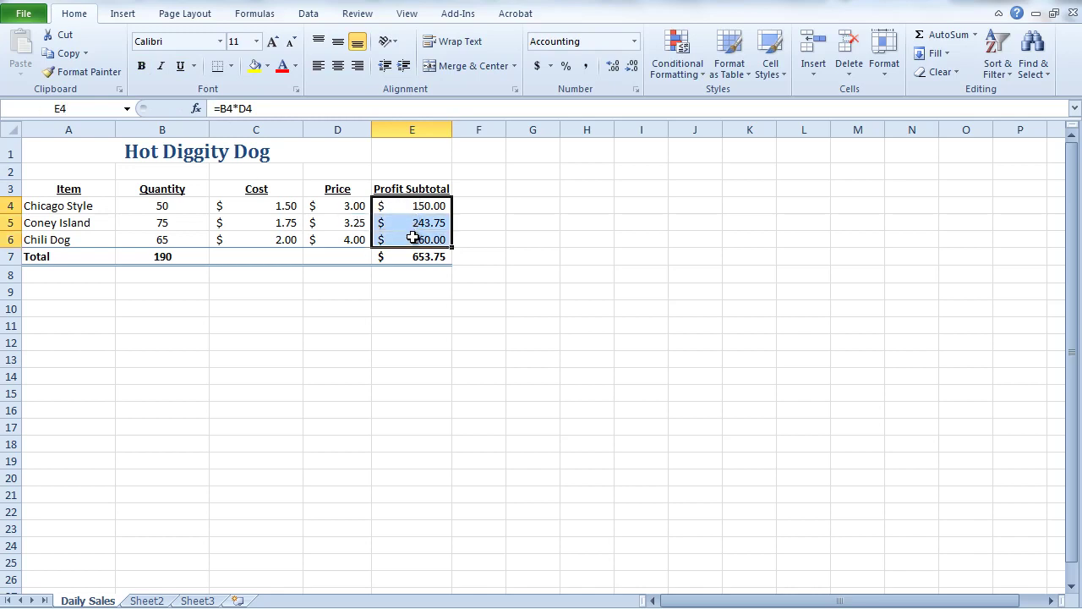
key("Delete")
left_click(472, 277)
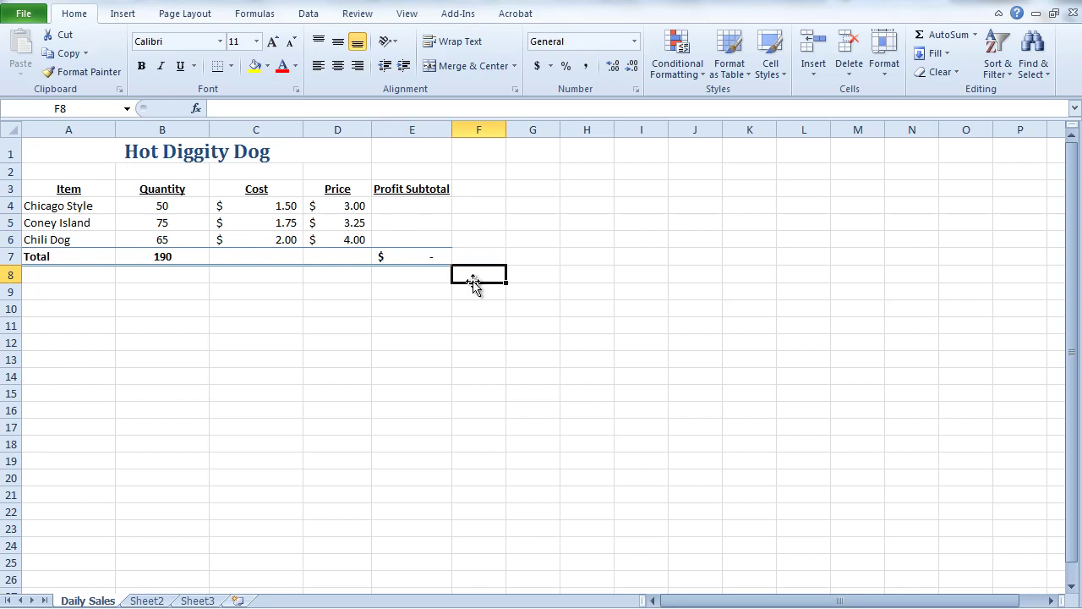
In E4, build the formula =D4-C4*B4 from the Chicago Style cells
left_click(417, 207)
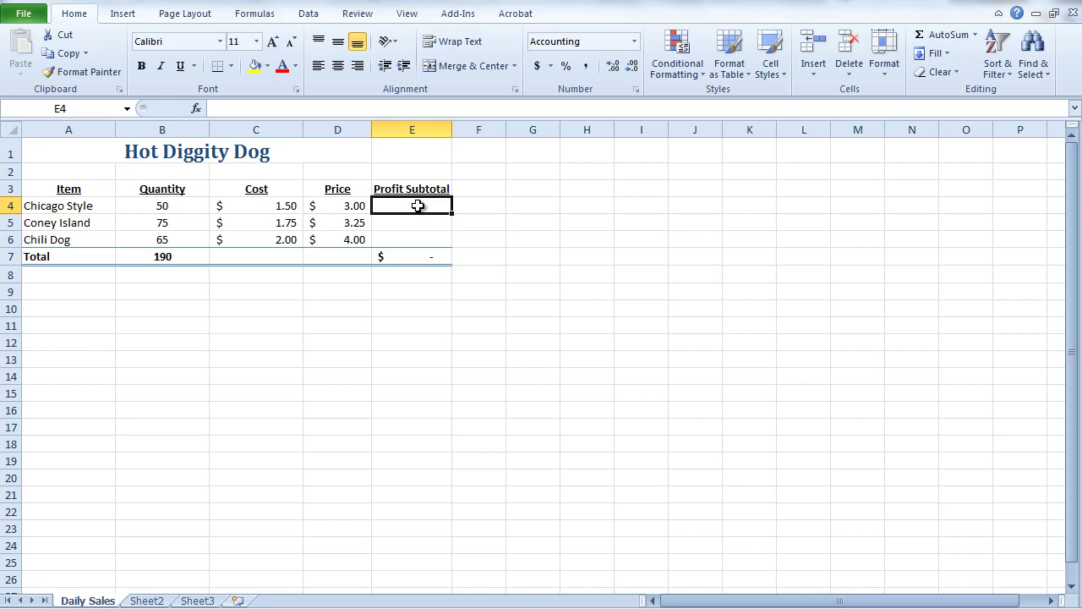
type("=")
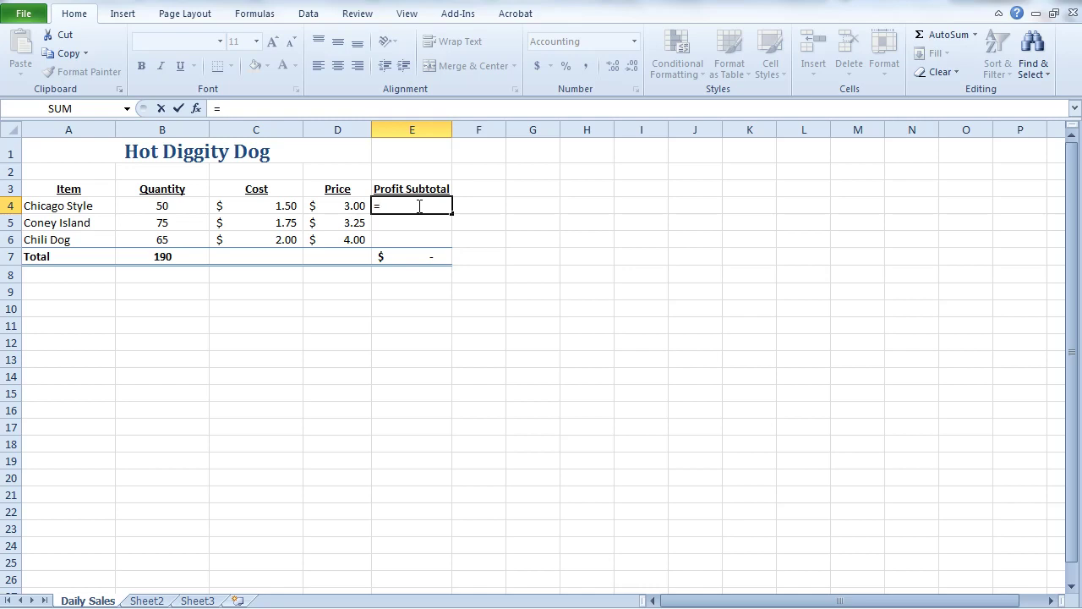
left_click(343, 207)
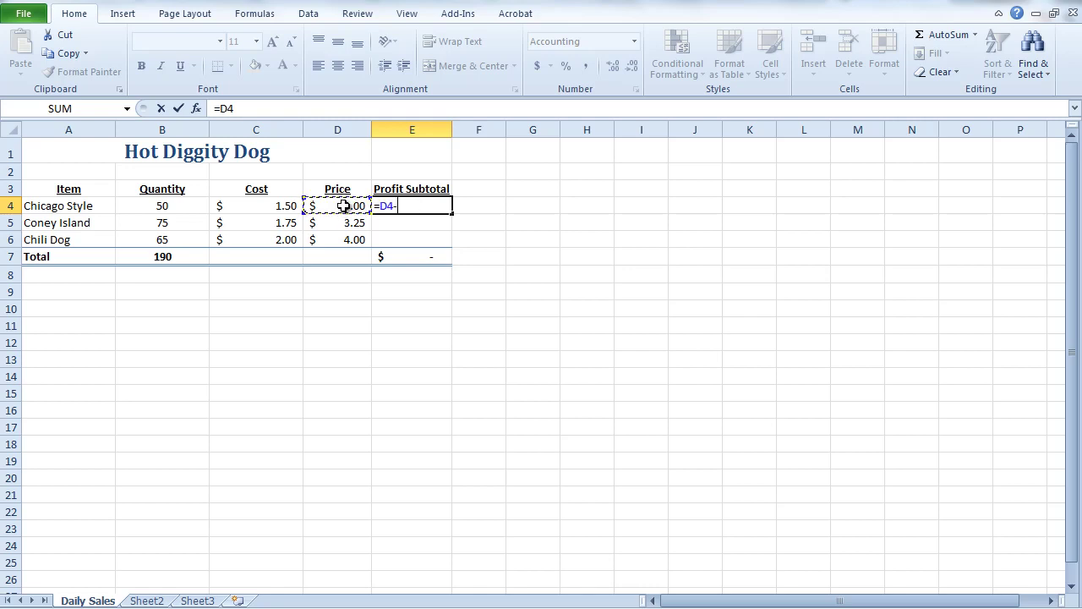
type("-")
left_click(286, 205)
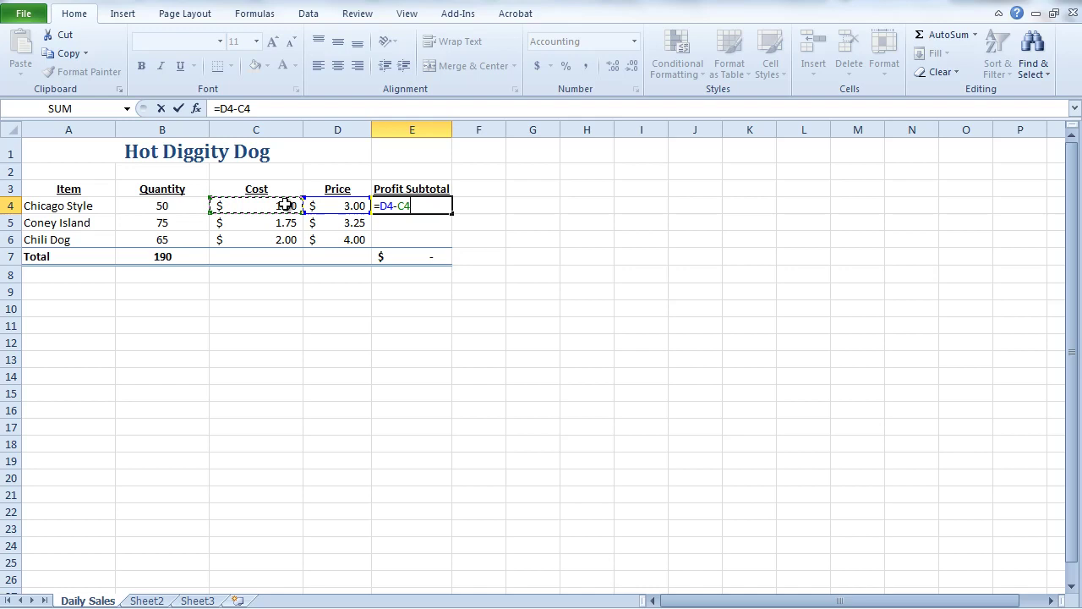
type("*")
left_click(189, 204)
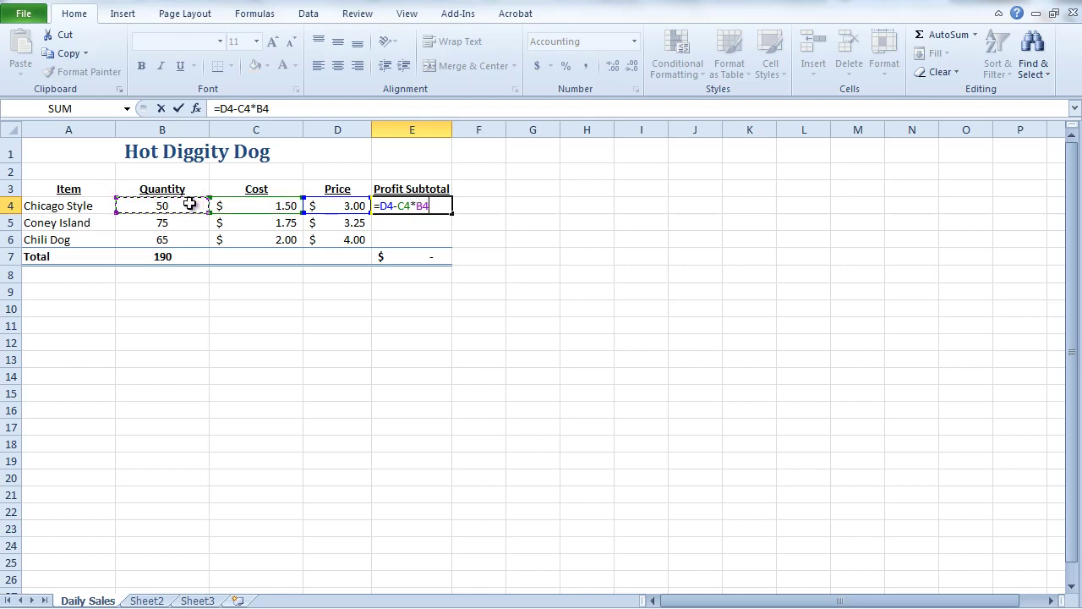
Add parentheses so E4 reads =(D4-C4)*B4, showing $75.00
left_click(394, 207)
type("(")
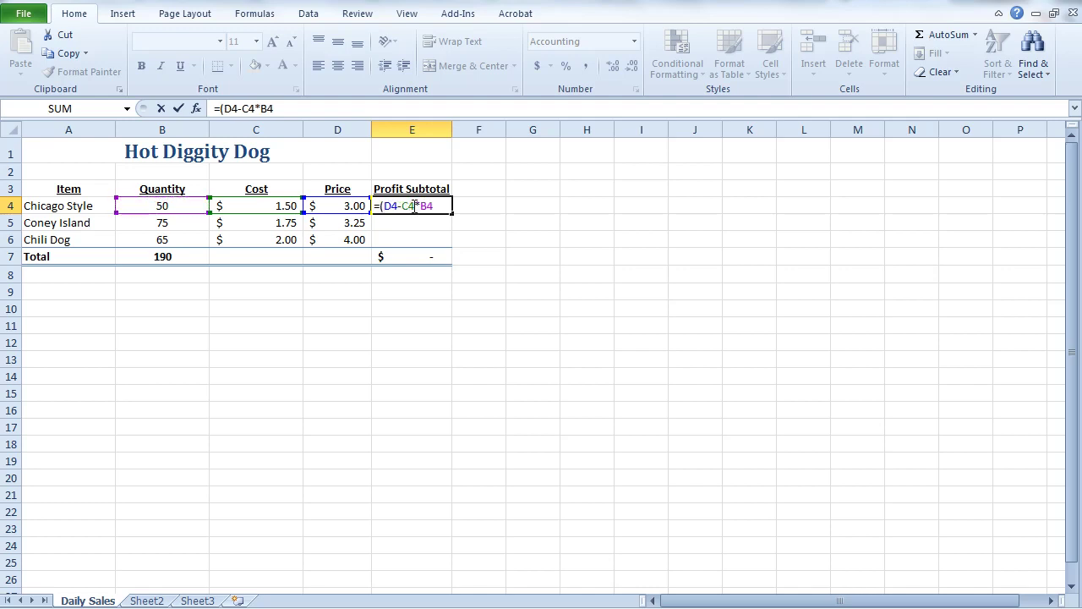
left_click(415, 205)
type(")")
key("Return")
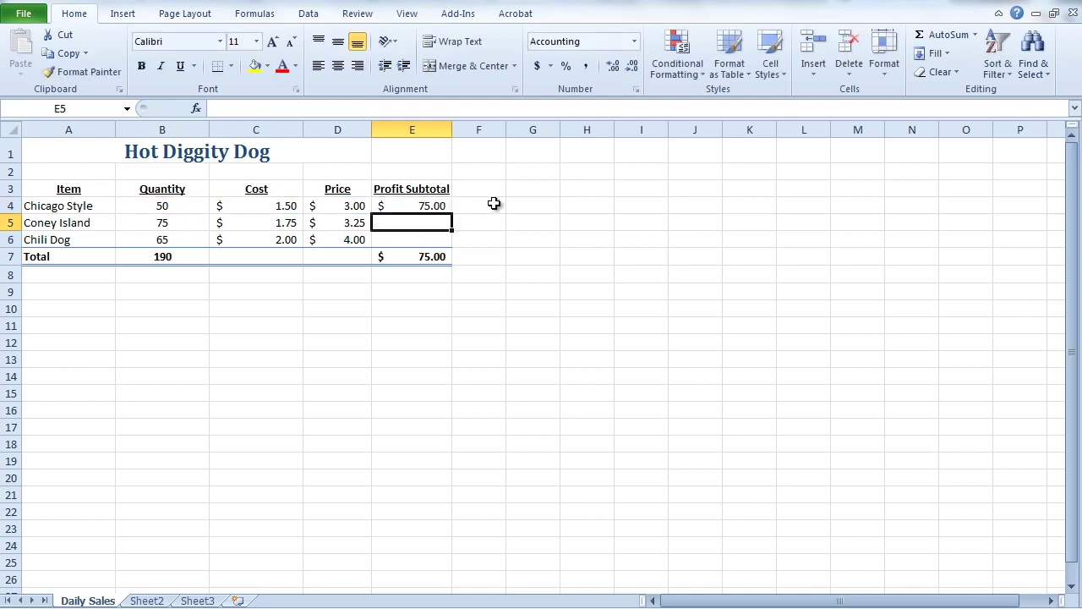
left_click(440, 206)
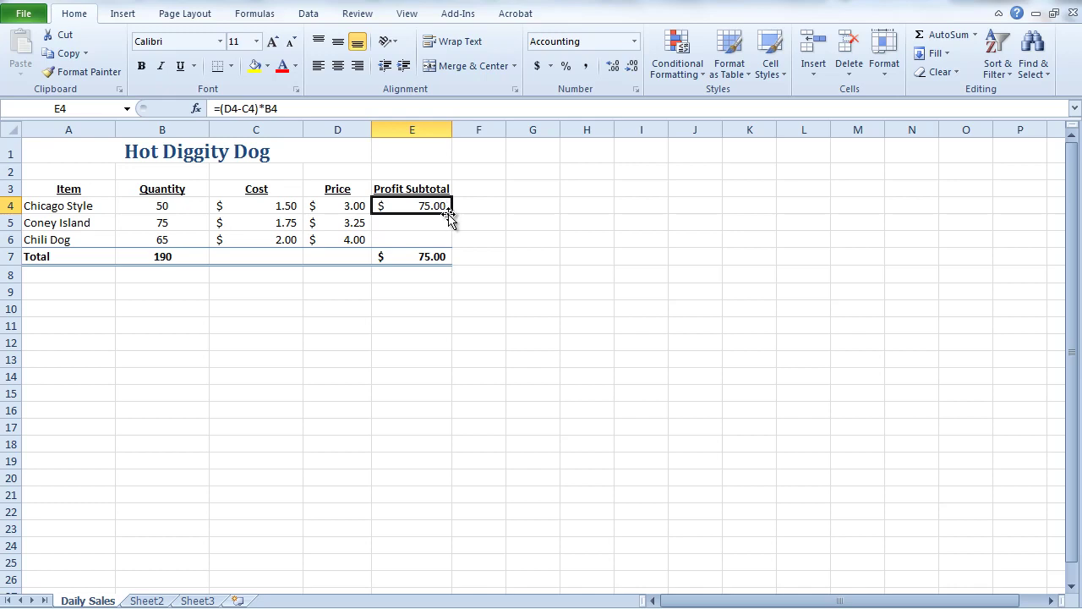
Fill the profit formula down to E6, then narrow column E until it shows ######
left_click_drag(452, 214, 450, 243)
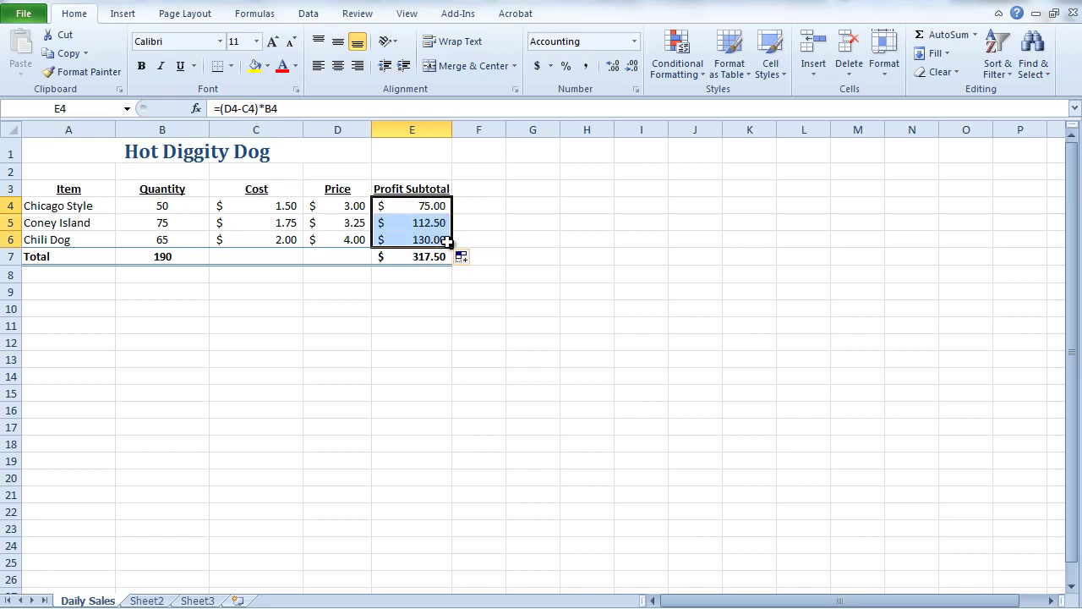
left_click(479, 236)
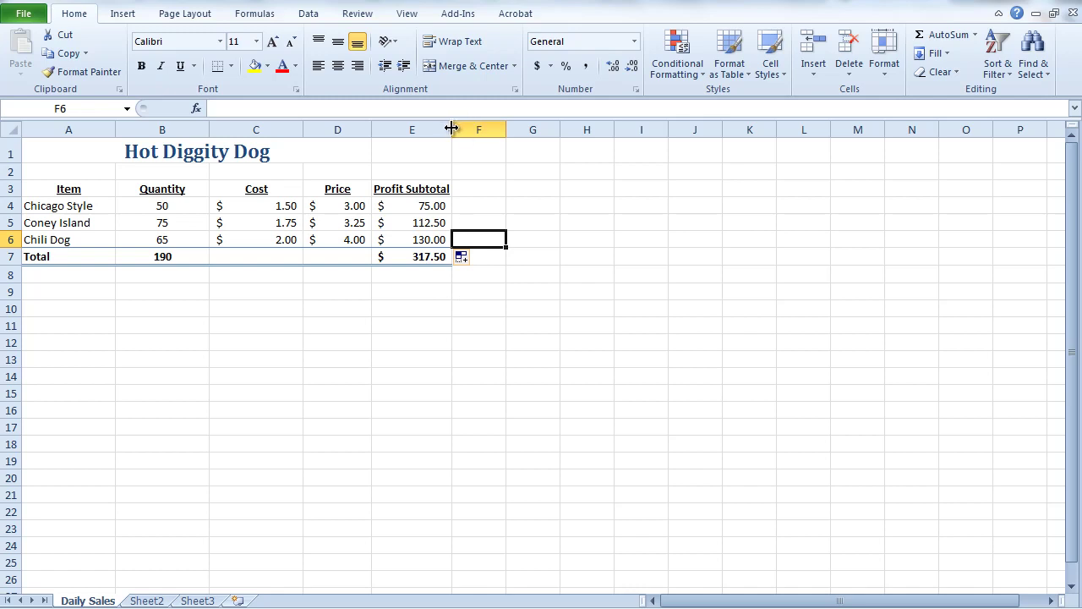
left_click_drag(453, 129, 417, 131)
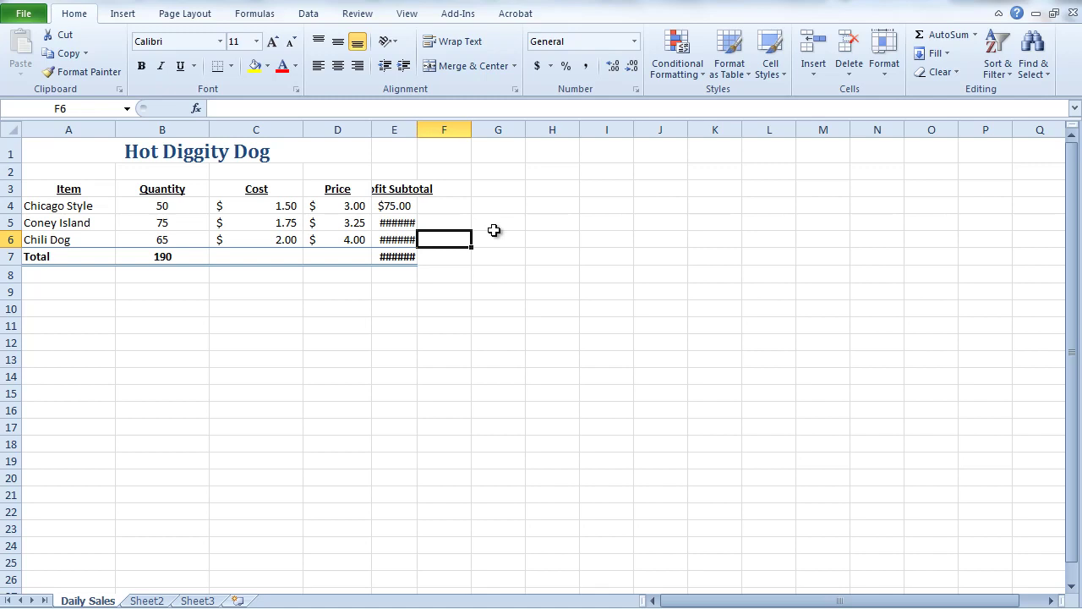
left_click(482, 312)
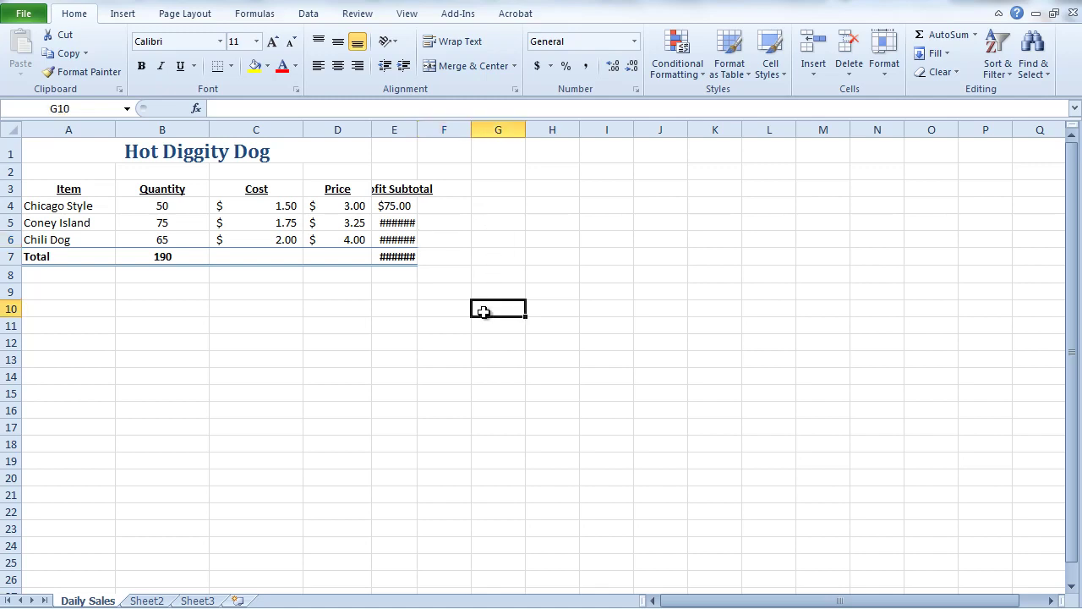
left_click(409, 222)
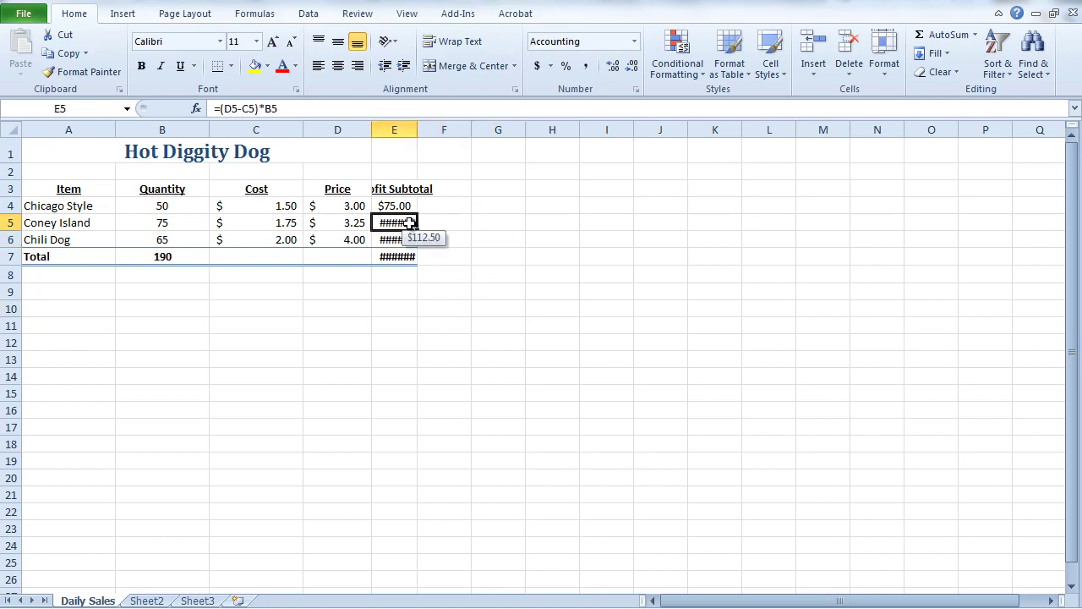
Autofit column E to show profits $75.00, $112.50, $130.00 and total $317.50
double_click(418, 125)
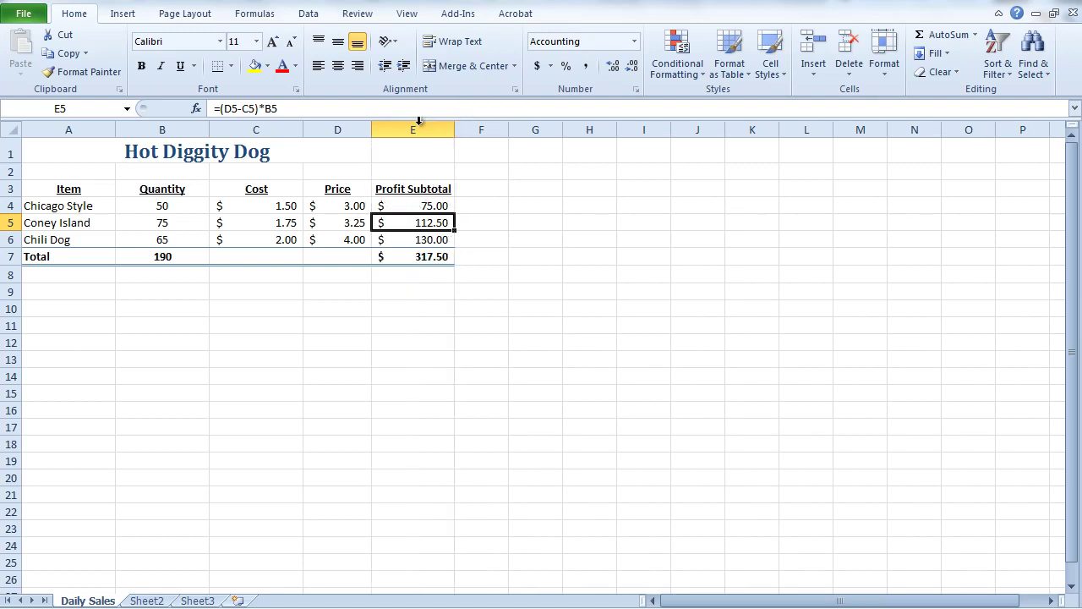
left_click(424, 274)
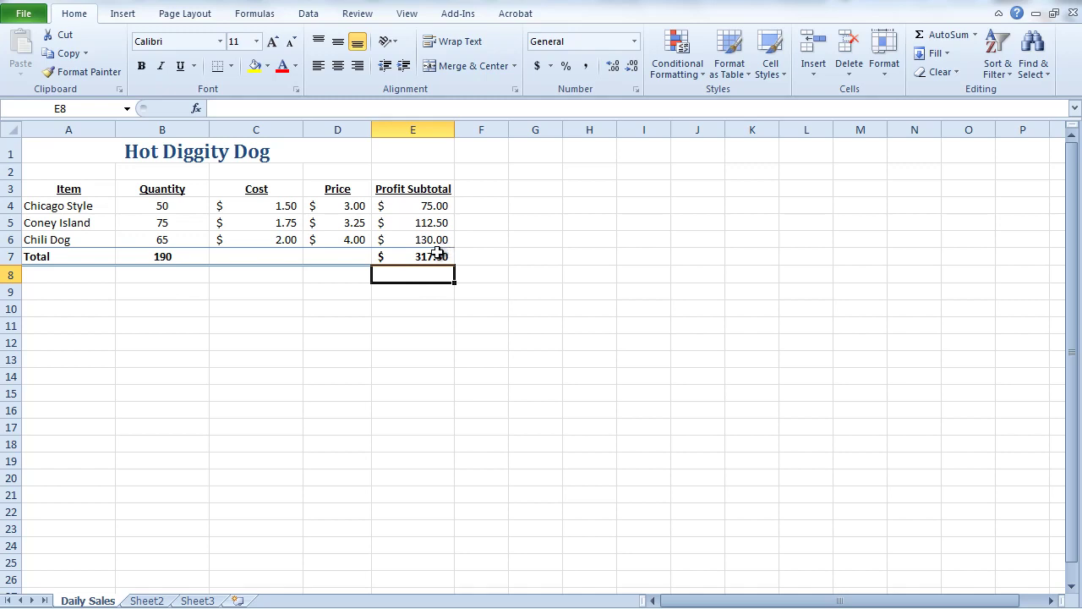
left_click(438, 254)
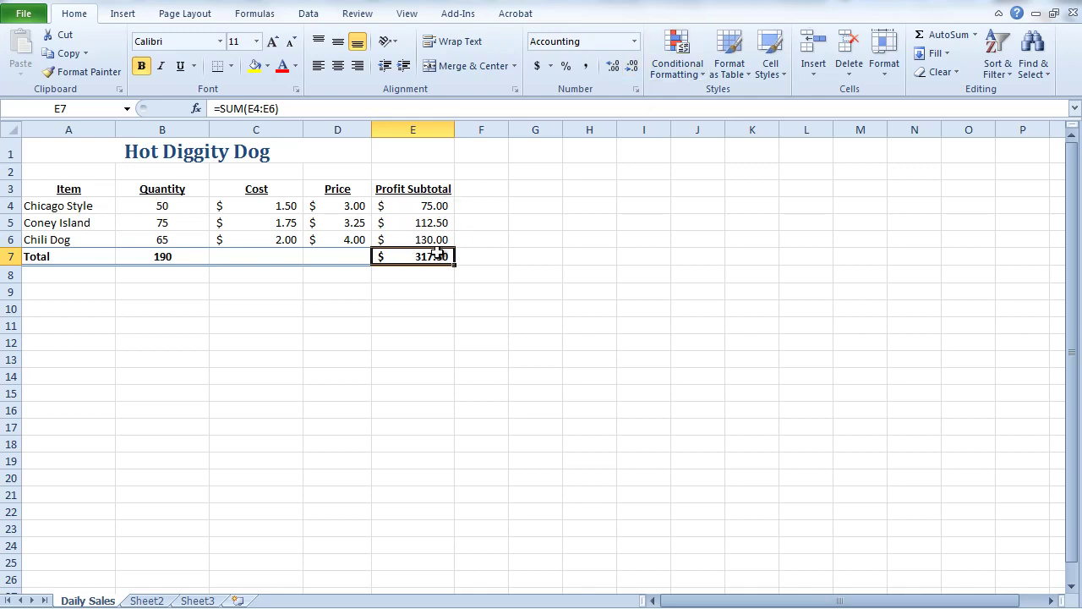
Replace the E7 total with =AVERAGE(E4:E6), which shows $105.83
left_click(975, 36)
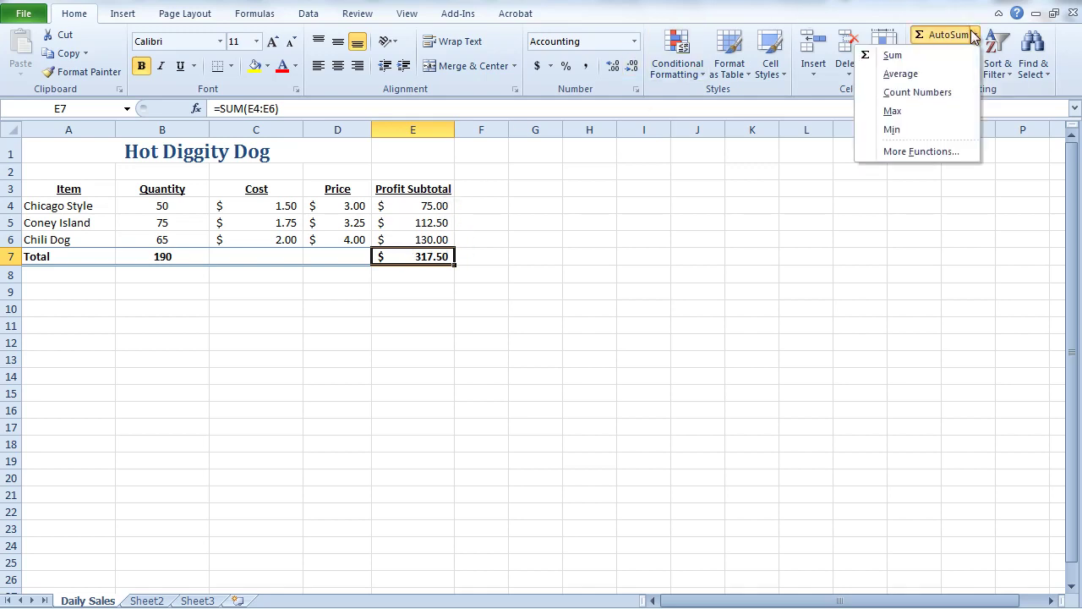
left_click(903, 75)
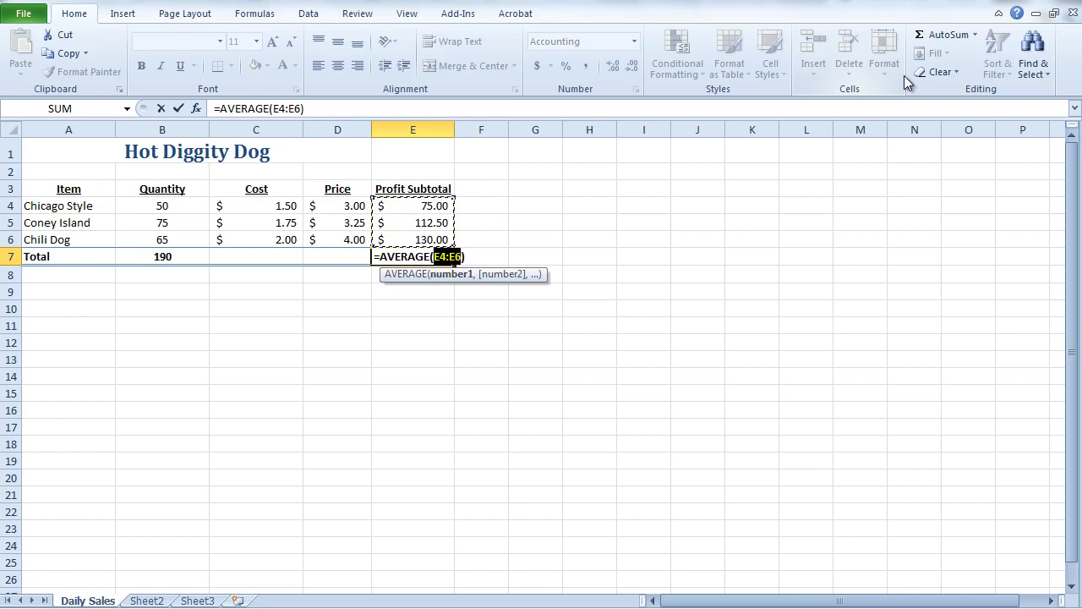
key("Return")
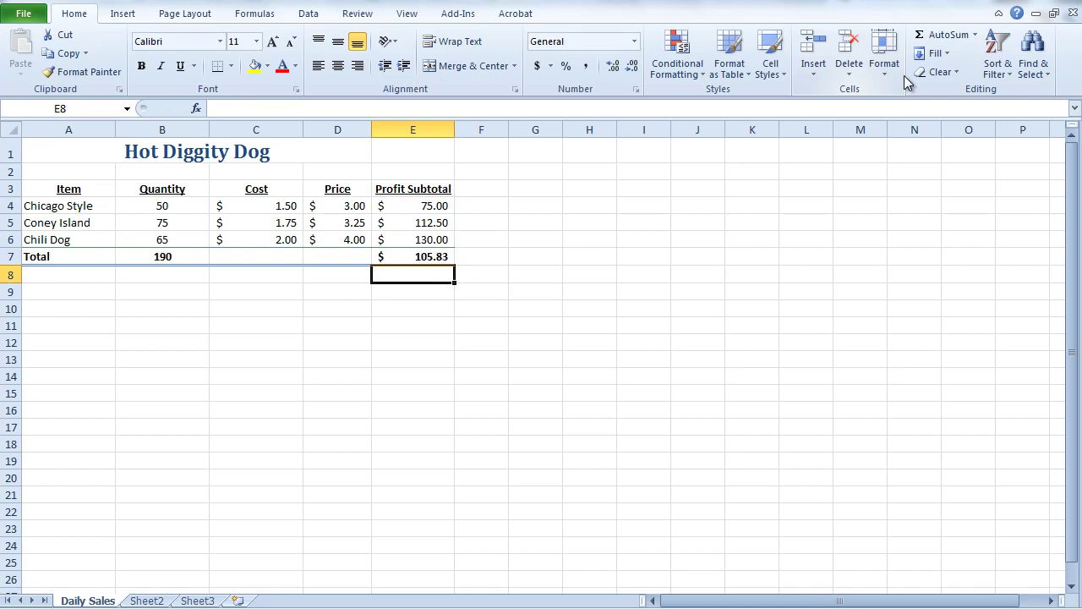
Undo the average so E7 returns to =SUM(E4:E6) showing $317.50
key("ctrl+z")
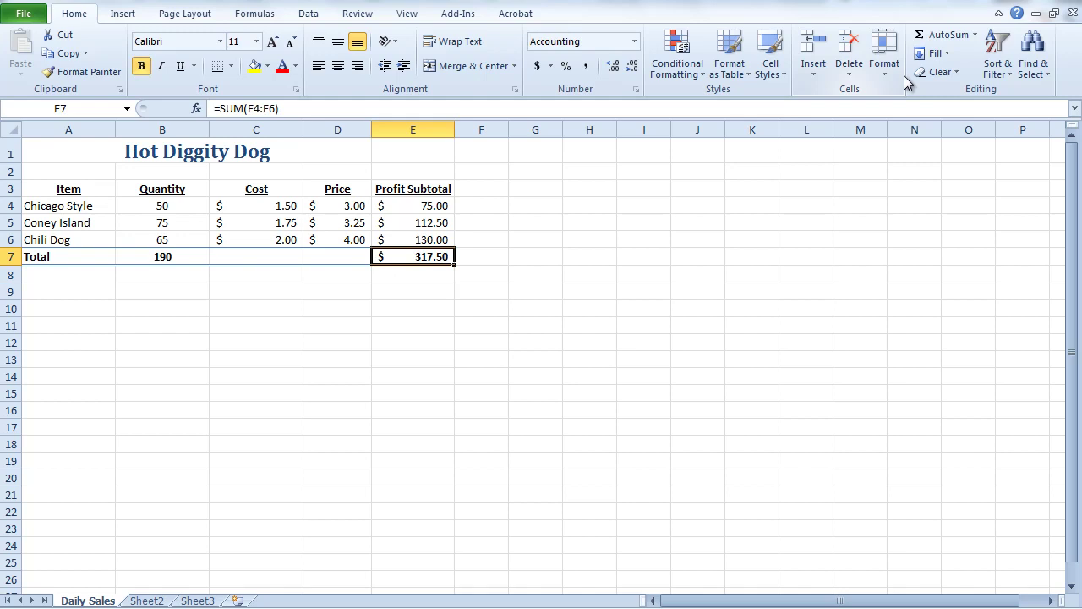